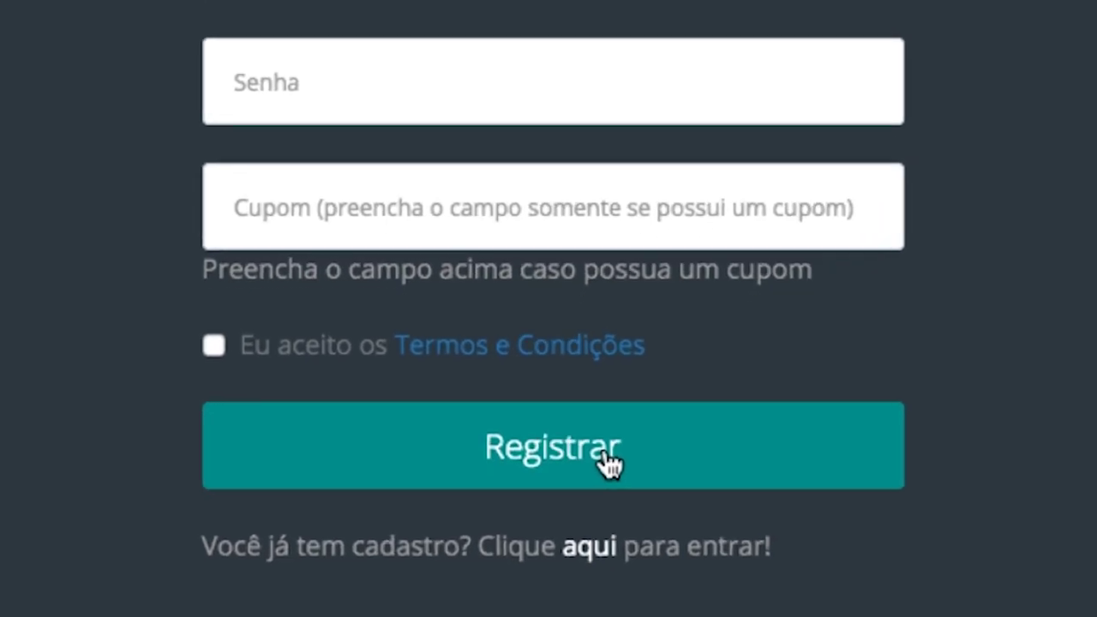
Scroll the Registrar form and follow the 'aqui' link for existing accounts
scroll(933, 484, up, 5)
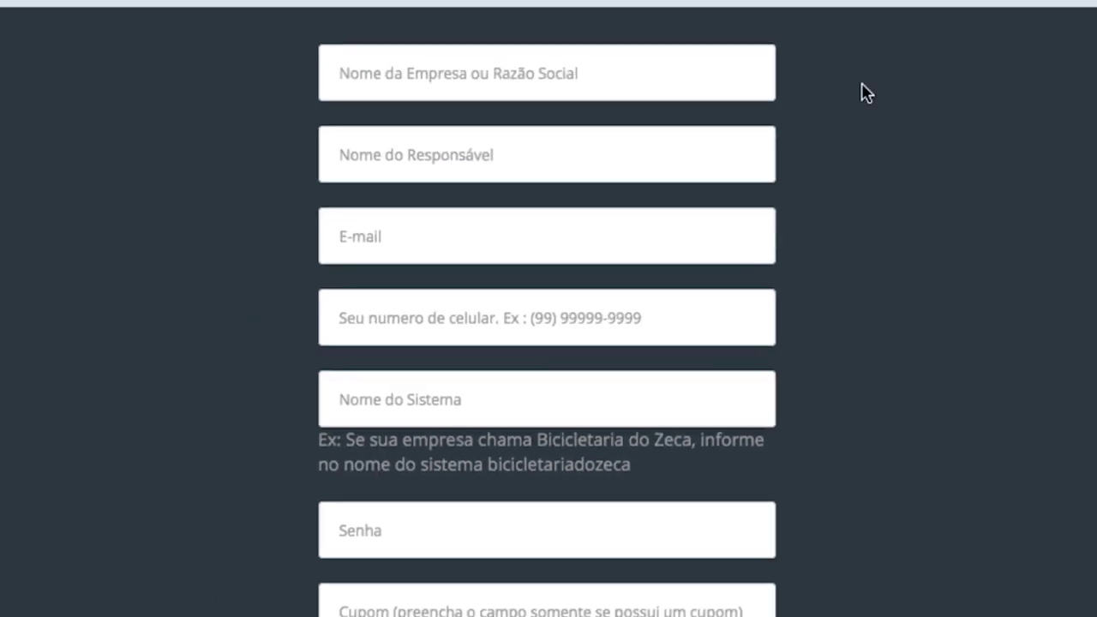
scroll(848, 416, down, 5)
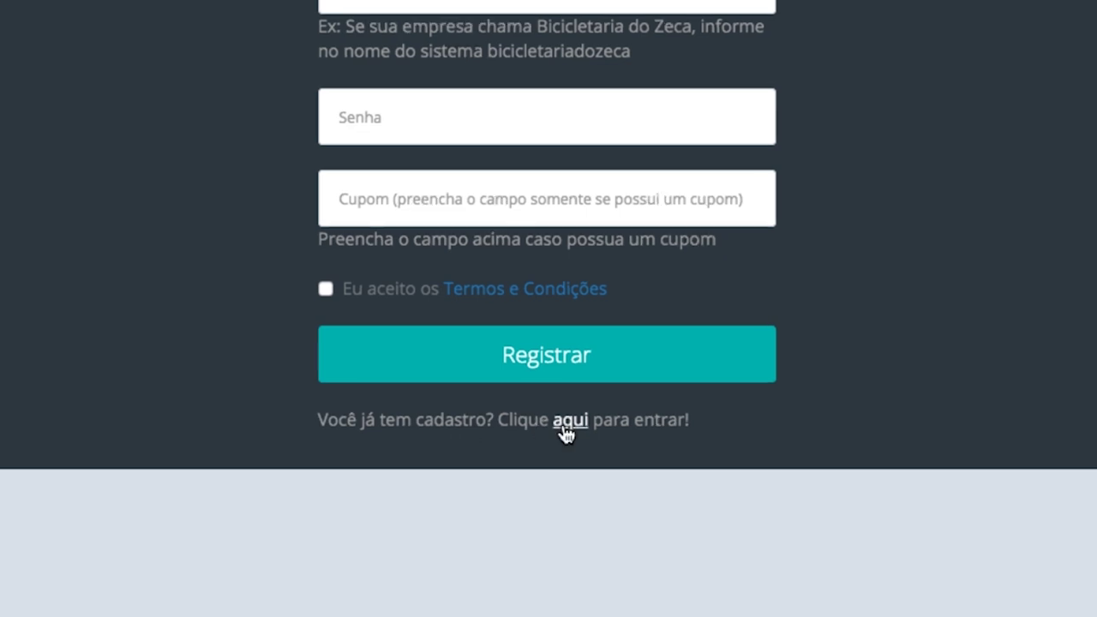
click(578, 478)
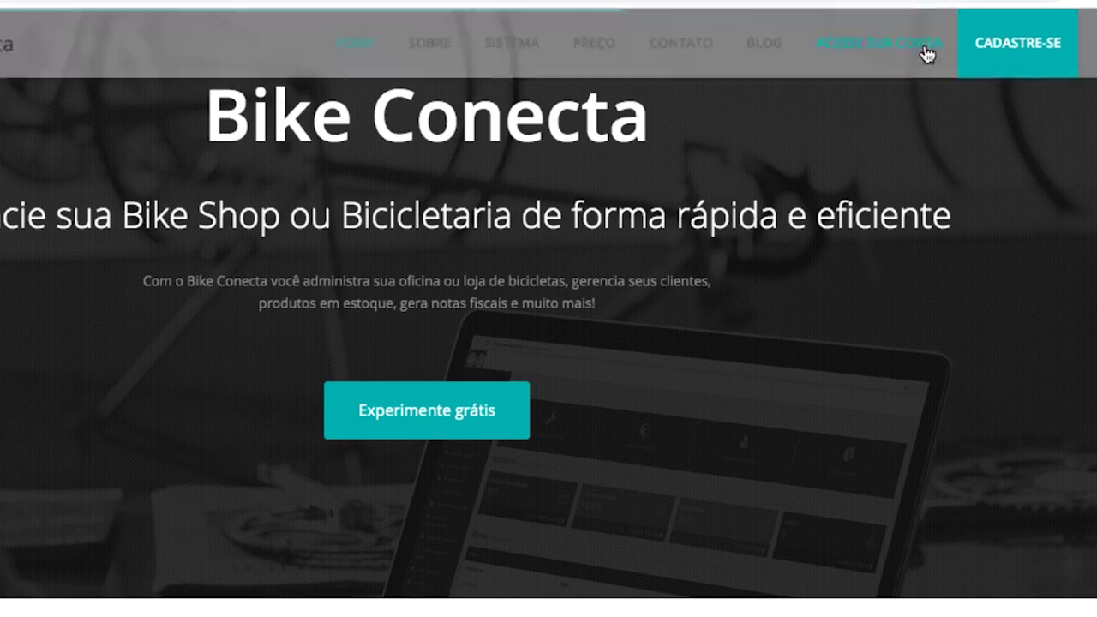
Enter the system name 'globalesporte' on the access page and proceed with Acessar
click(927, 53)
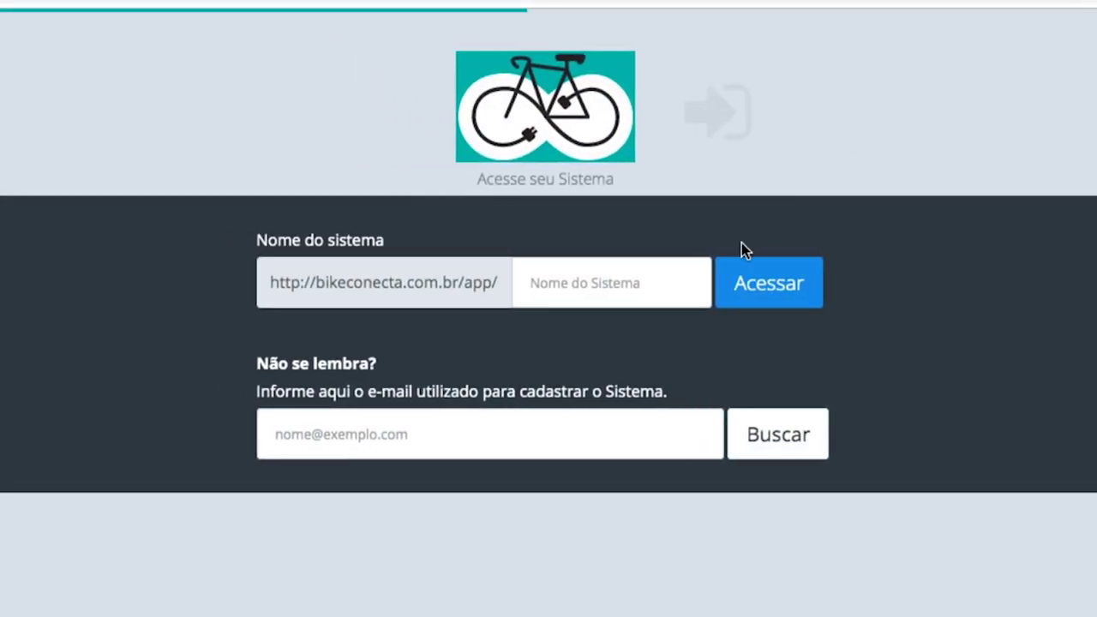
click(687, 289)
text(g)
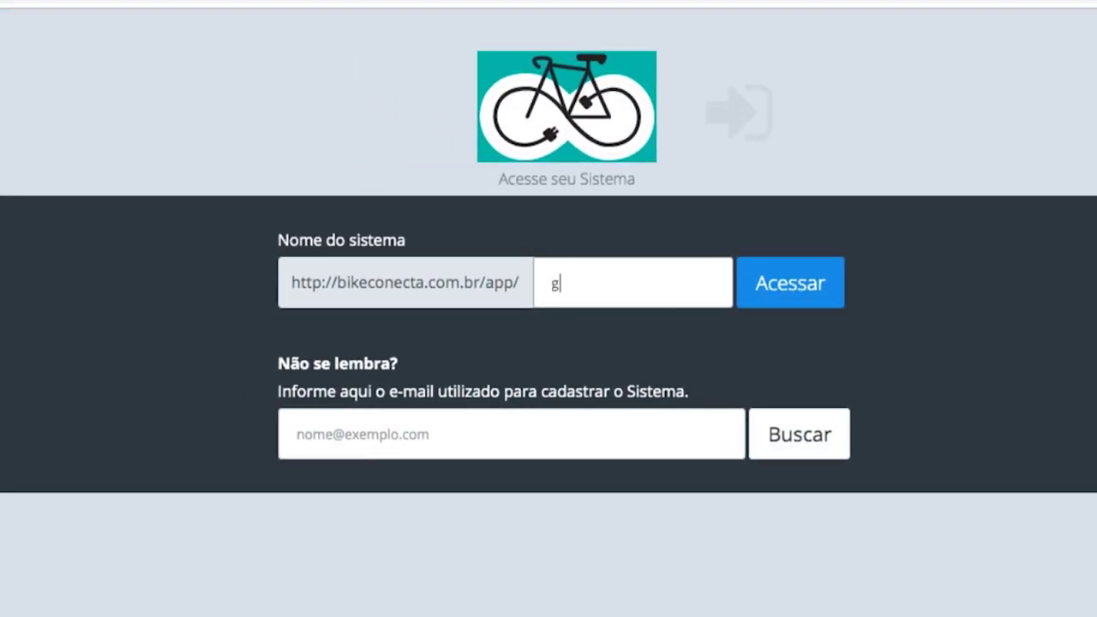
text(lobalesporte)
key(Tab)
click(800, 302)
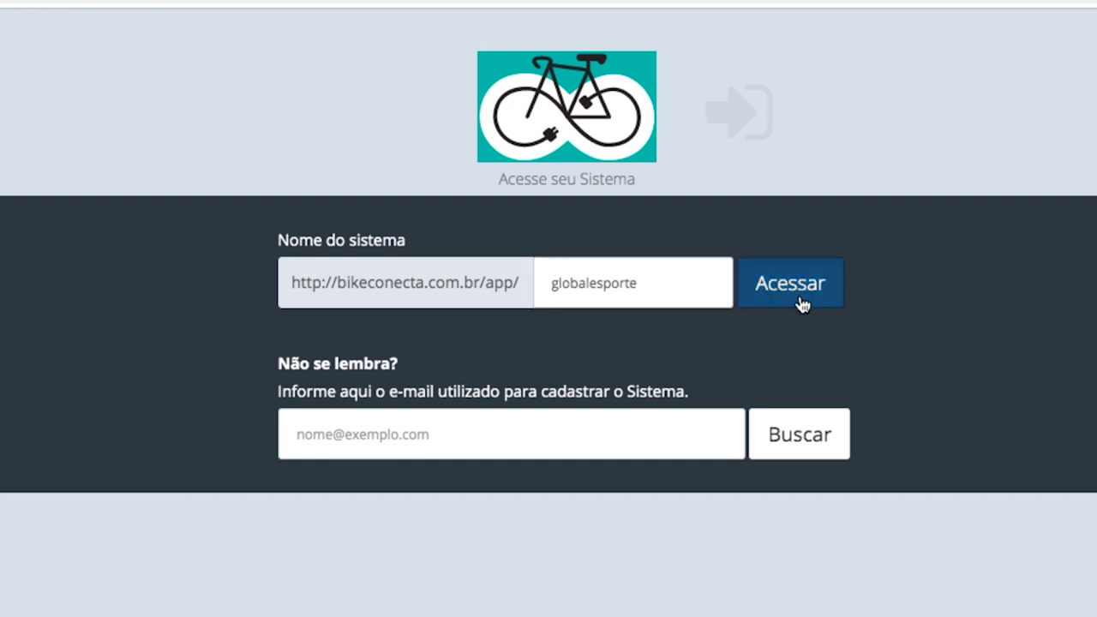
Log in with the account e-mail and password via Entrar
click(574, 365)
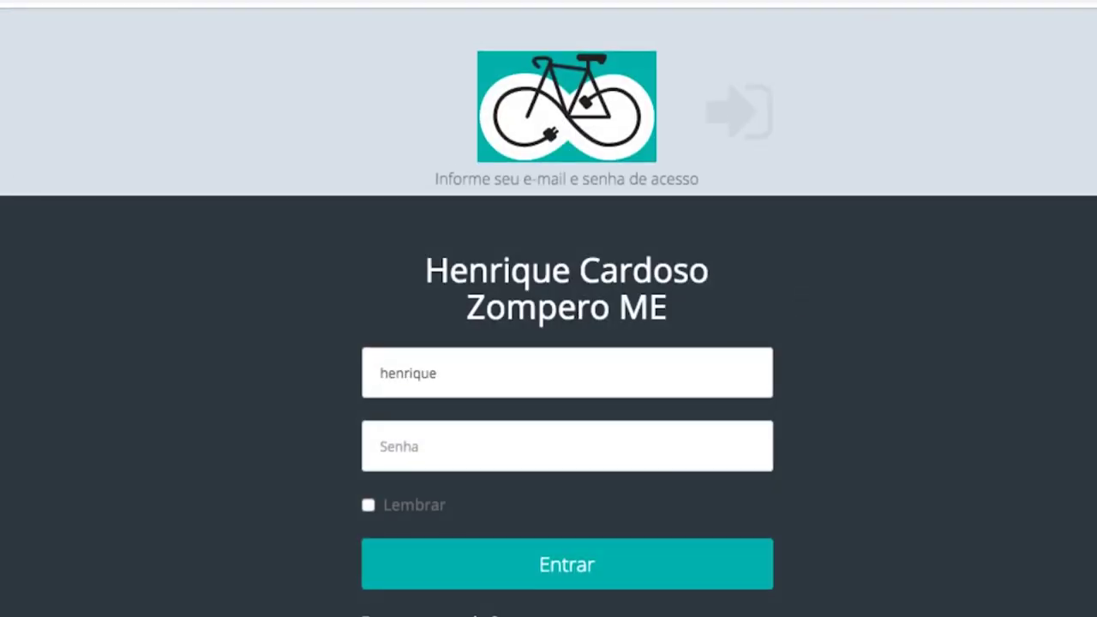
key(Tab)
text(********)
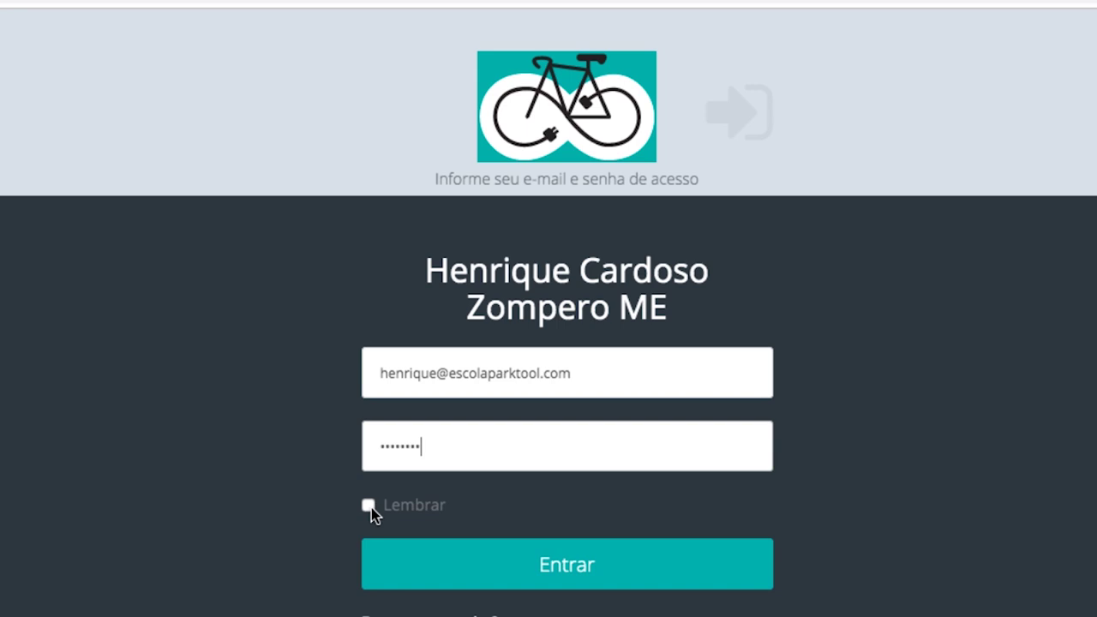
click(444, 549)
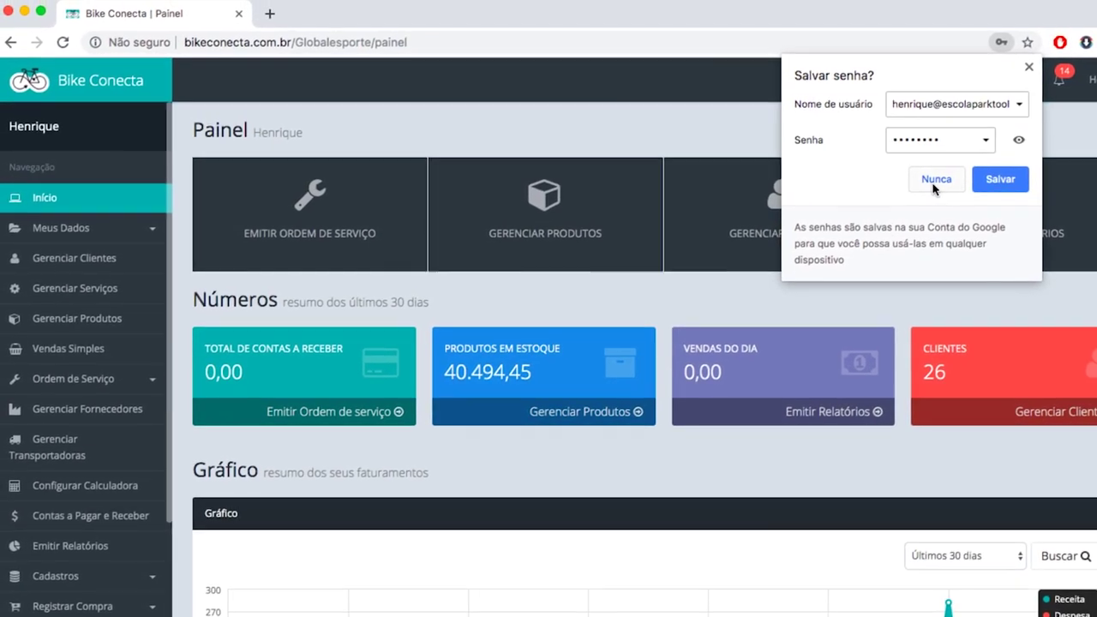
Decline the browser's save-password prompt and expand Meus Dados in the sidebar
click(935, 181)
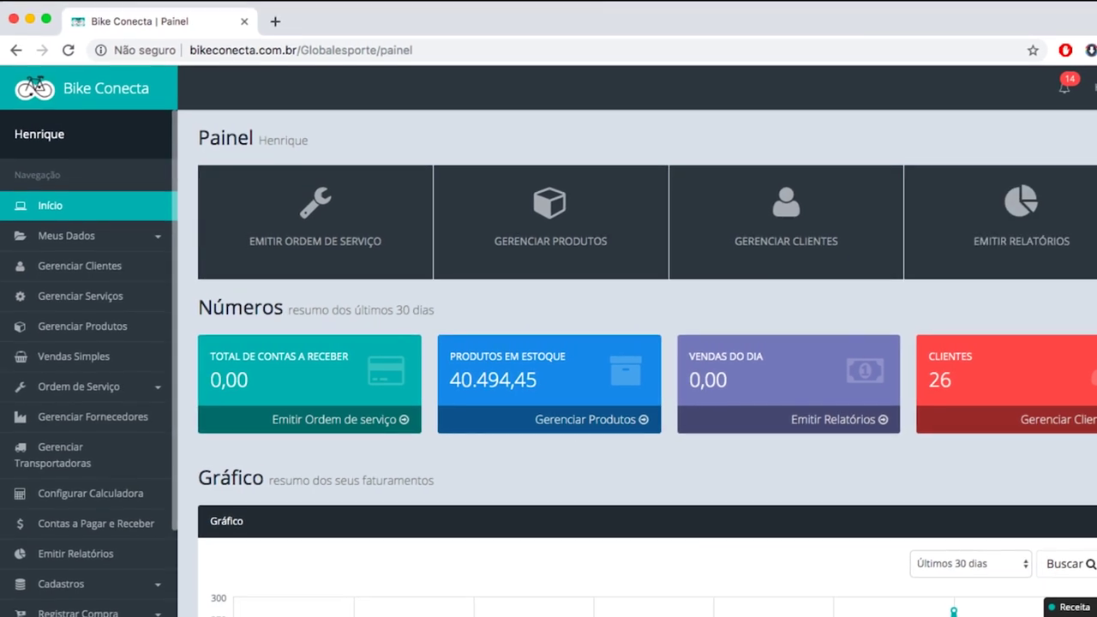
scroll(742, 155, down, 1)
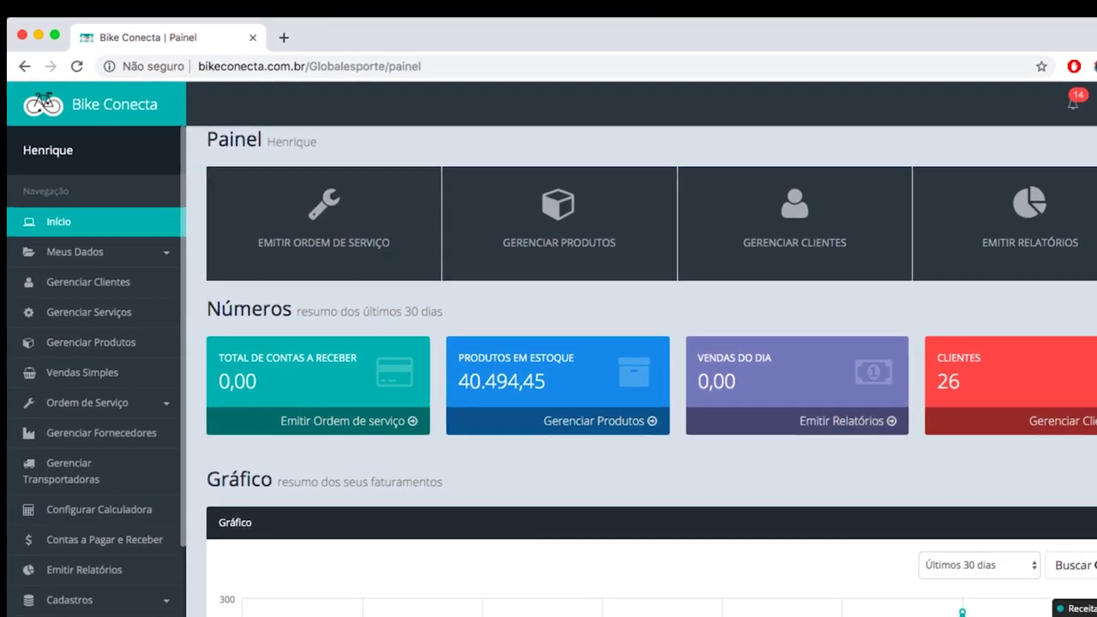
scroll(465, 164, up, 1)
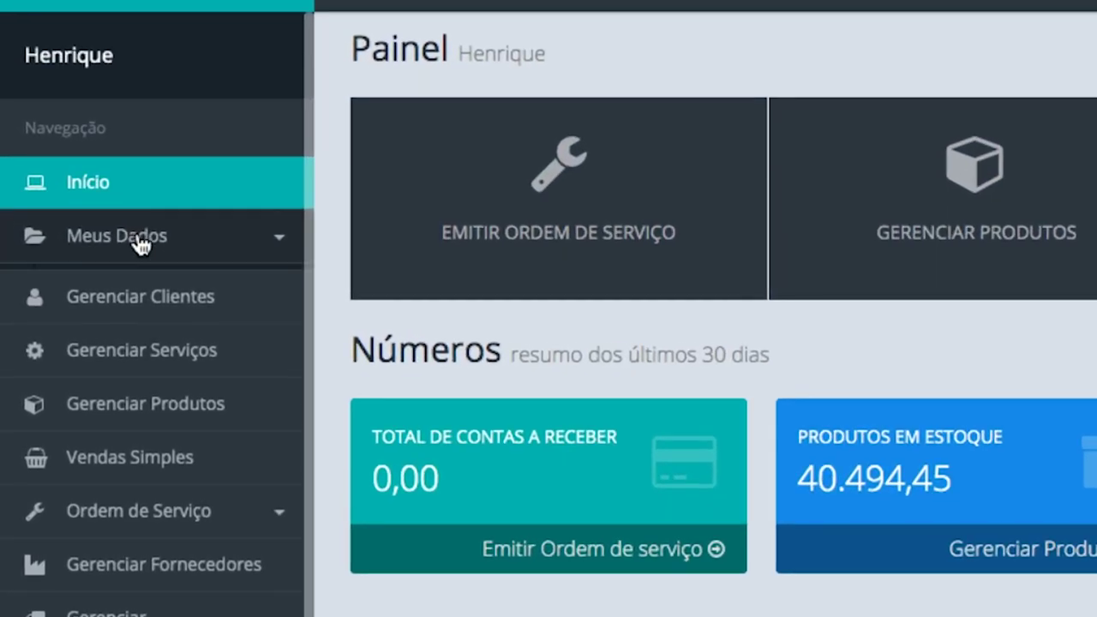
click(140, 241)
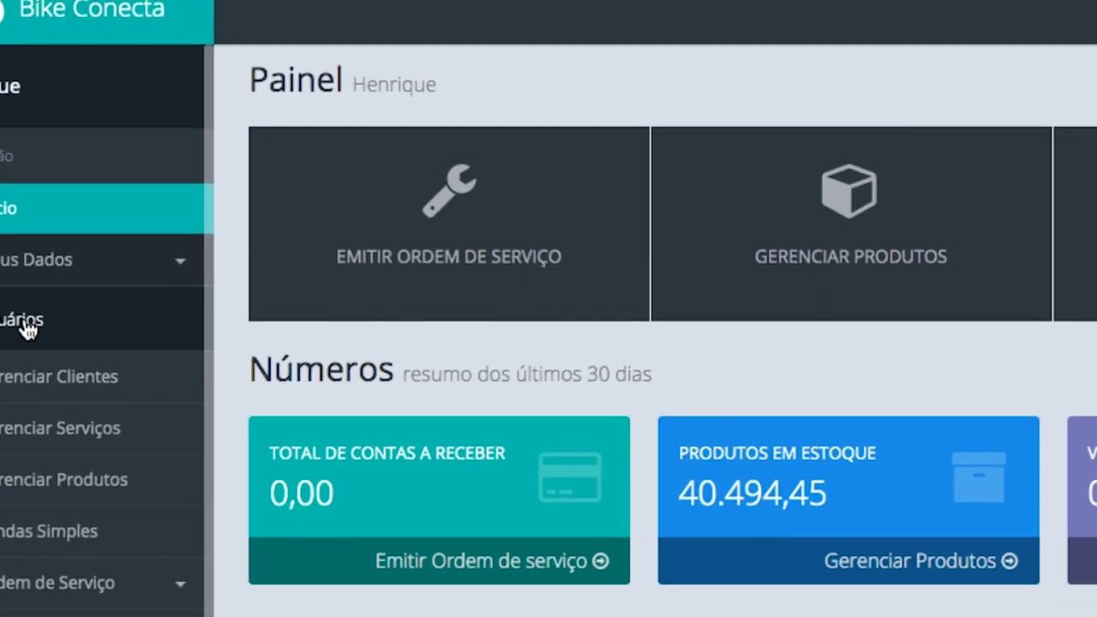
From the Usuários list, start a new user named 'novo usuario' with role gerente
click(118, 305)
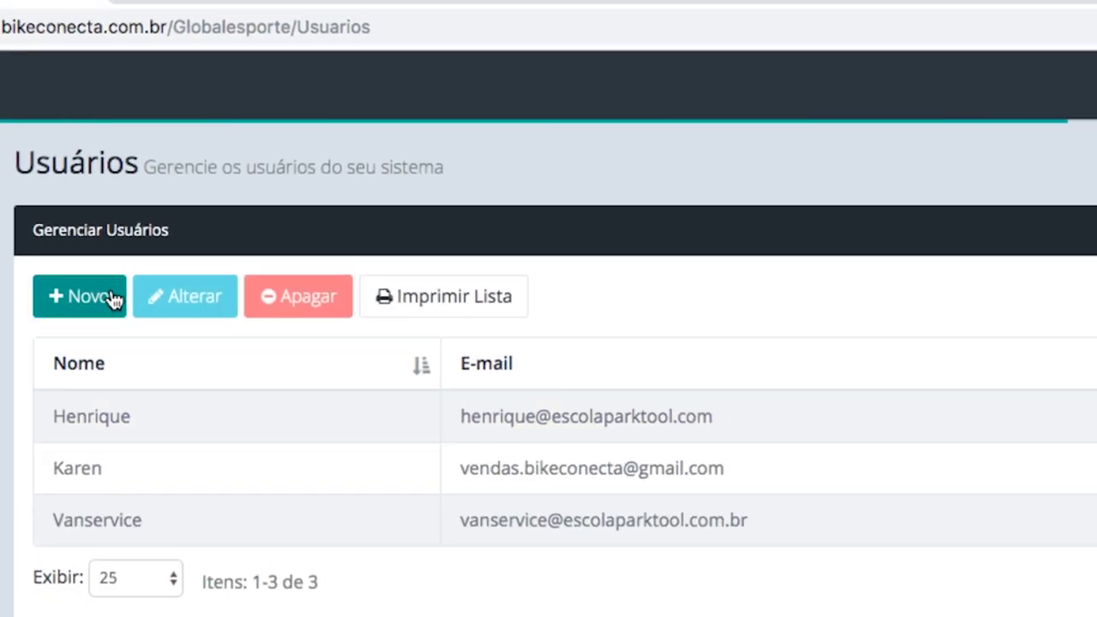
click(154, 286)
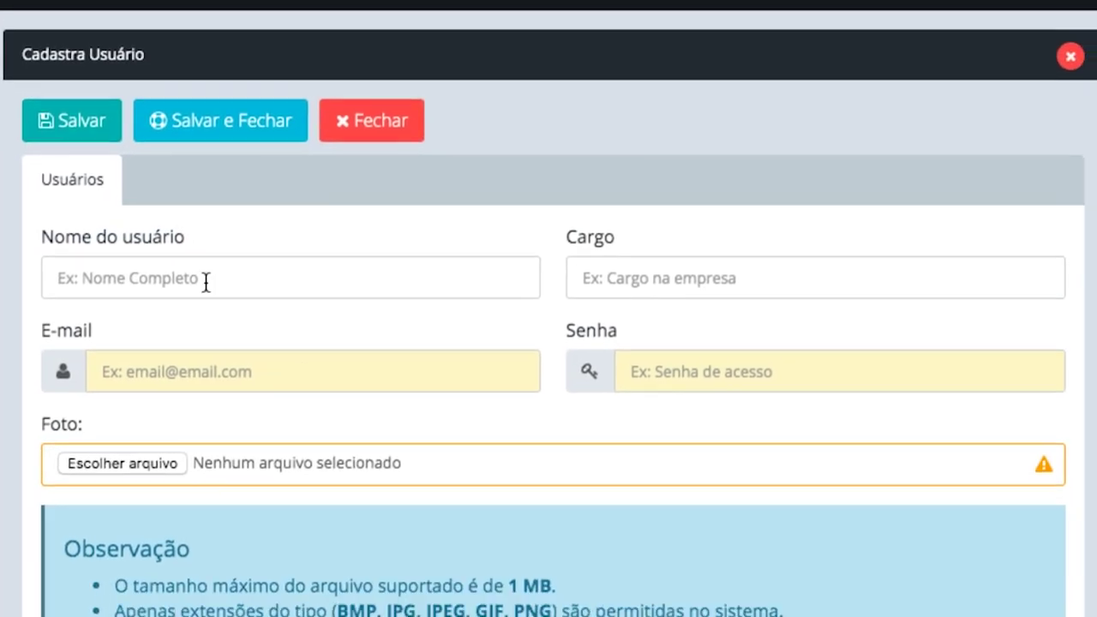
click(245, 332)
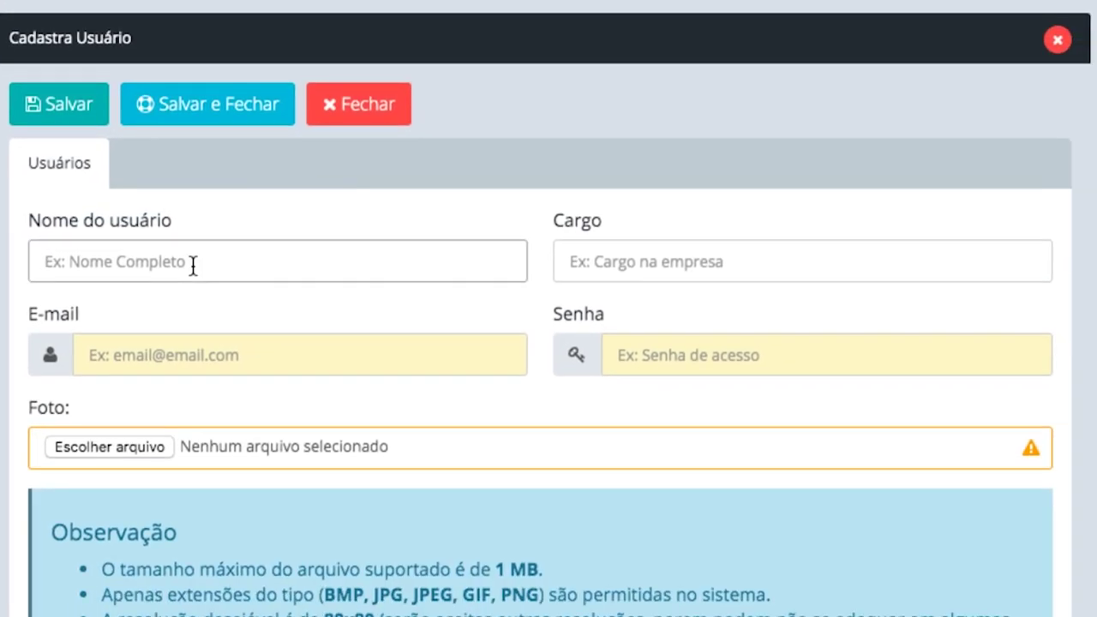
text(novo usuario)
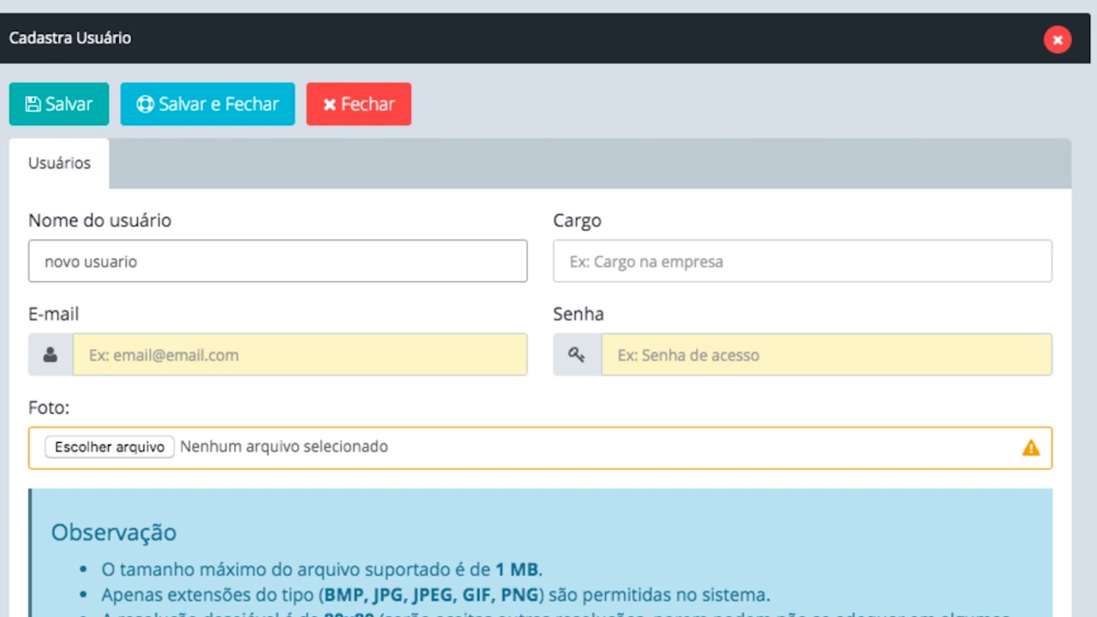
click(570, 261)
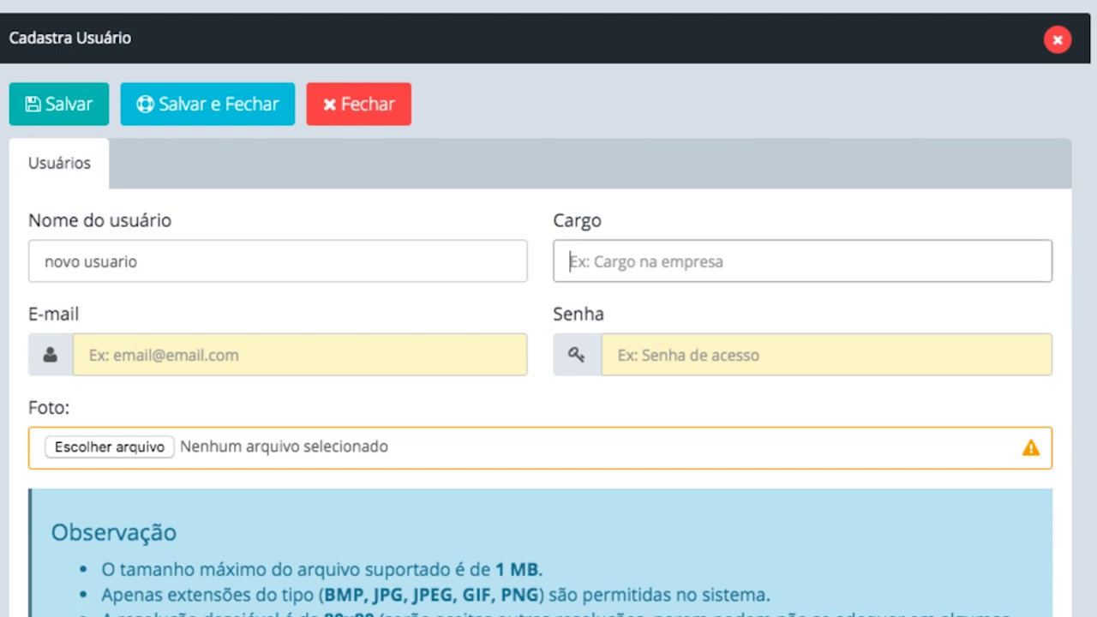
text(gerente)
Enter the new user's e-mail and password, then save the user
key(Tab)
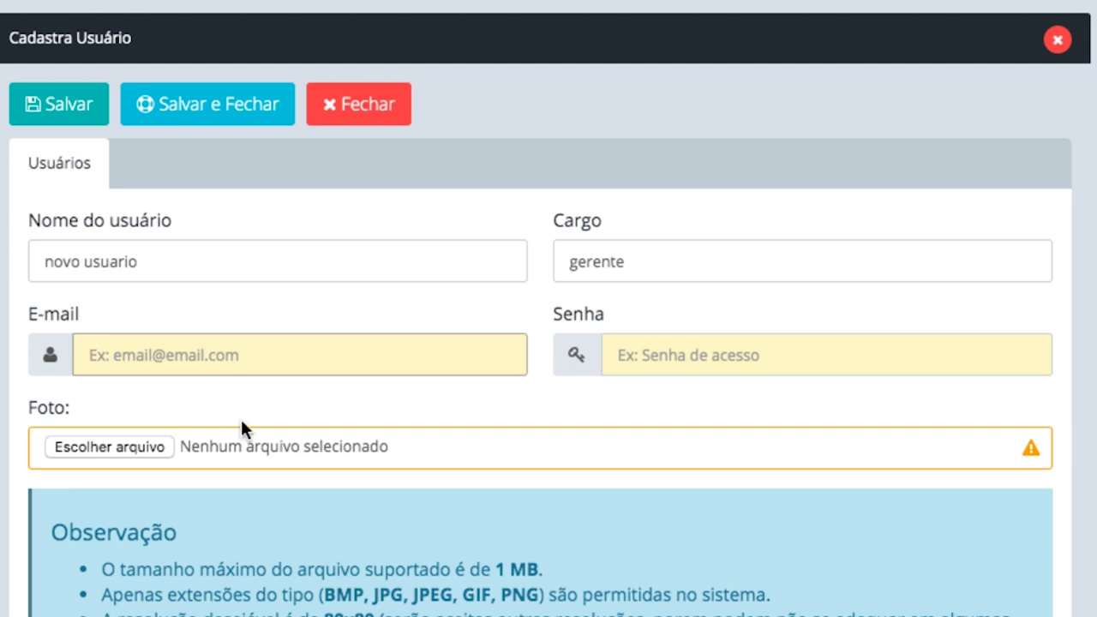
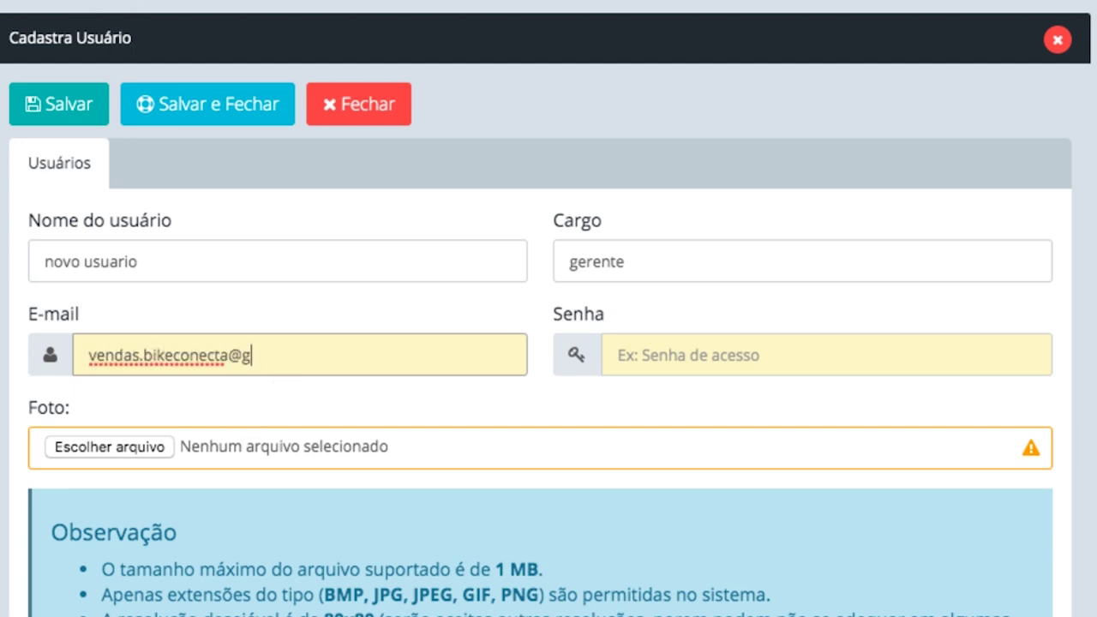
key(Tab)
text(123456)
key(BackSpace)
key(BackSpace)
key(BackSpace)
key(BackSpace)
key(BackSpace)
key(BackSpace)
text(12345678)
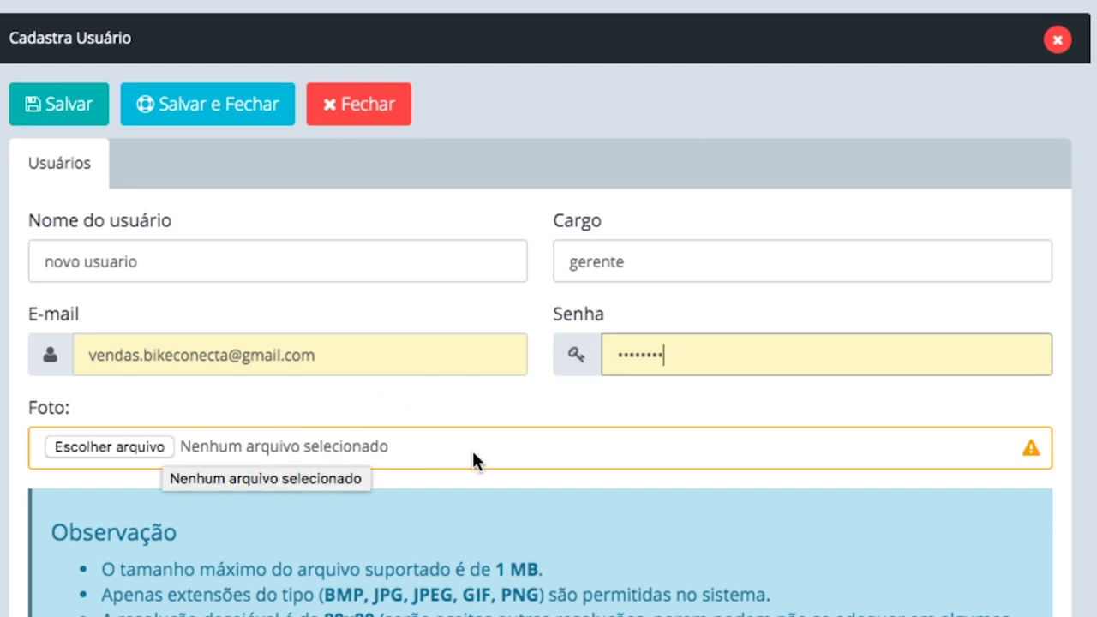
scroll(472, 460, down, 1)
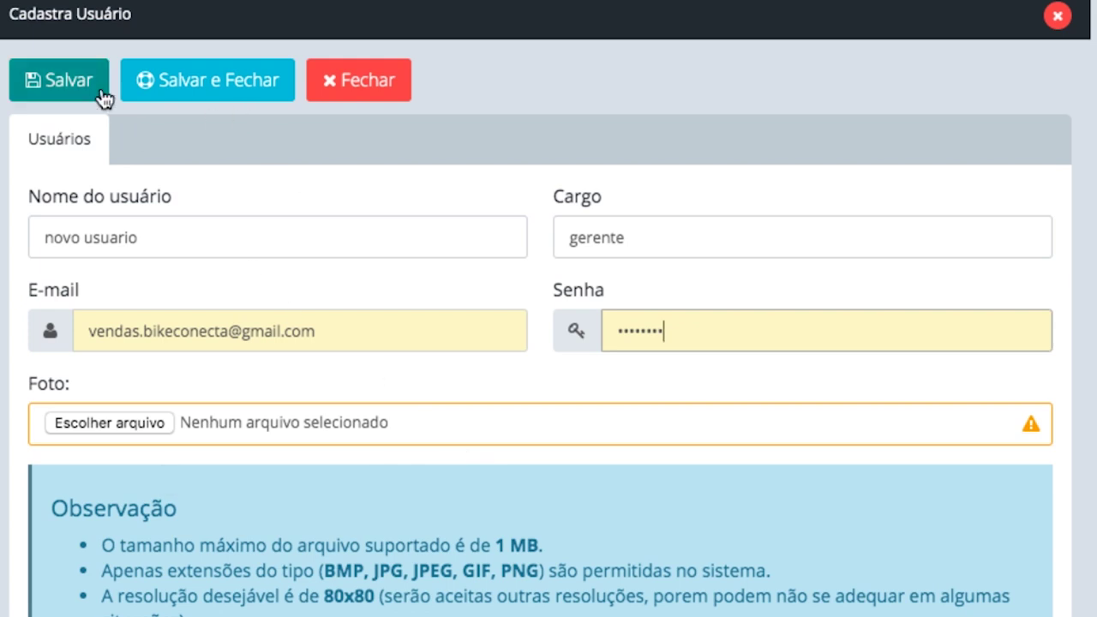
click(212, 81)
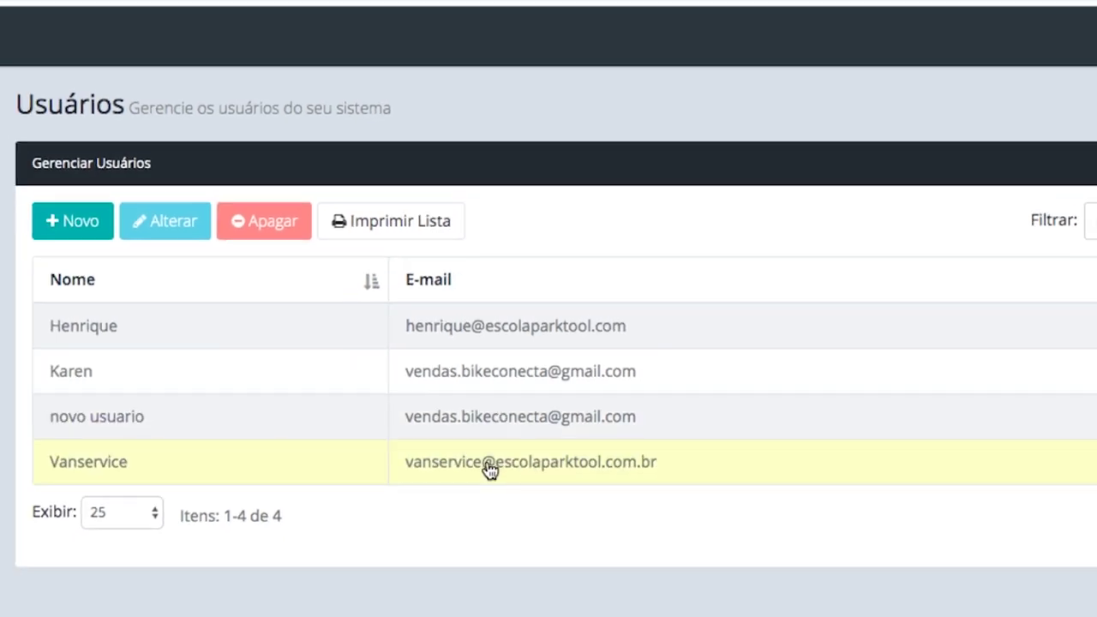
click(482, 430)
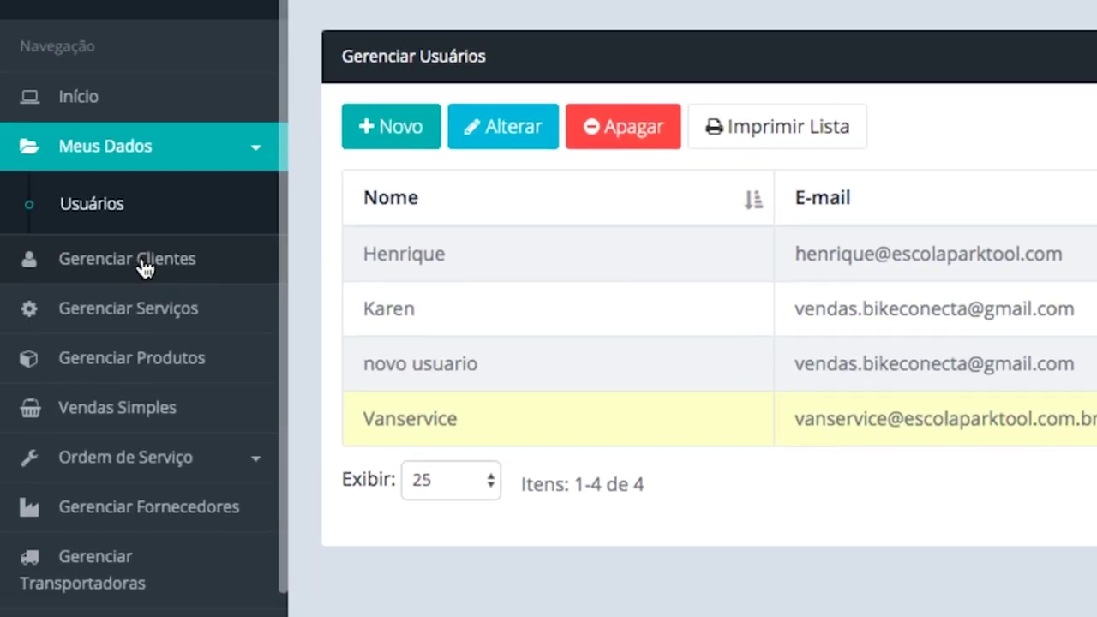
Start a new client in Gerenciar Clientes with customer code, name and CPF
click(142, 266)
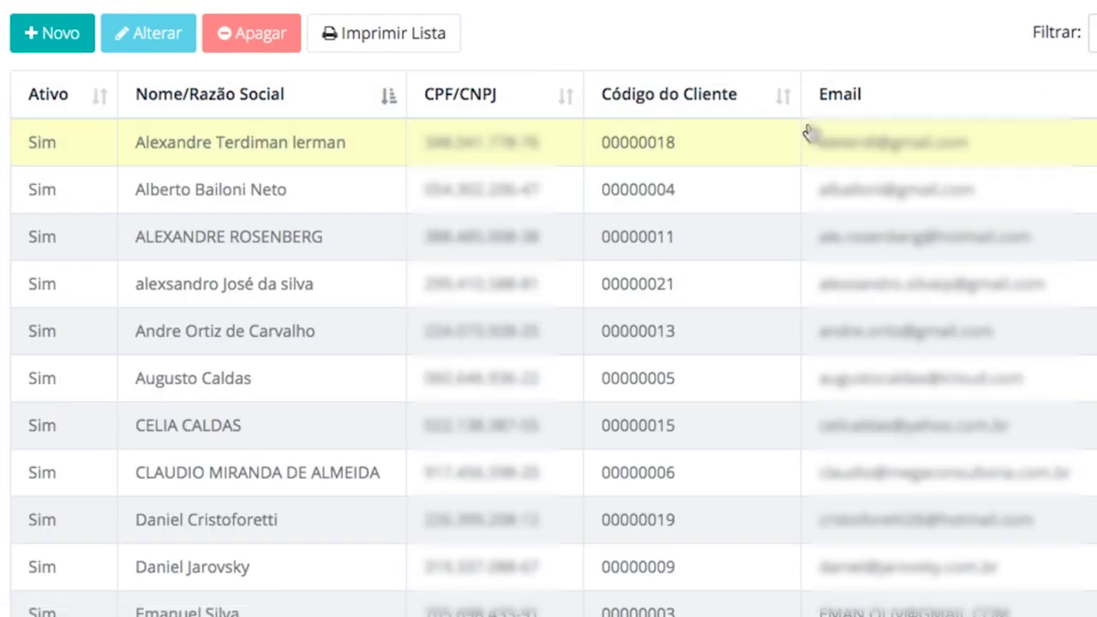
scroll(673, 30, down, 7)
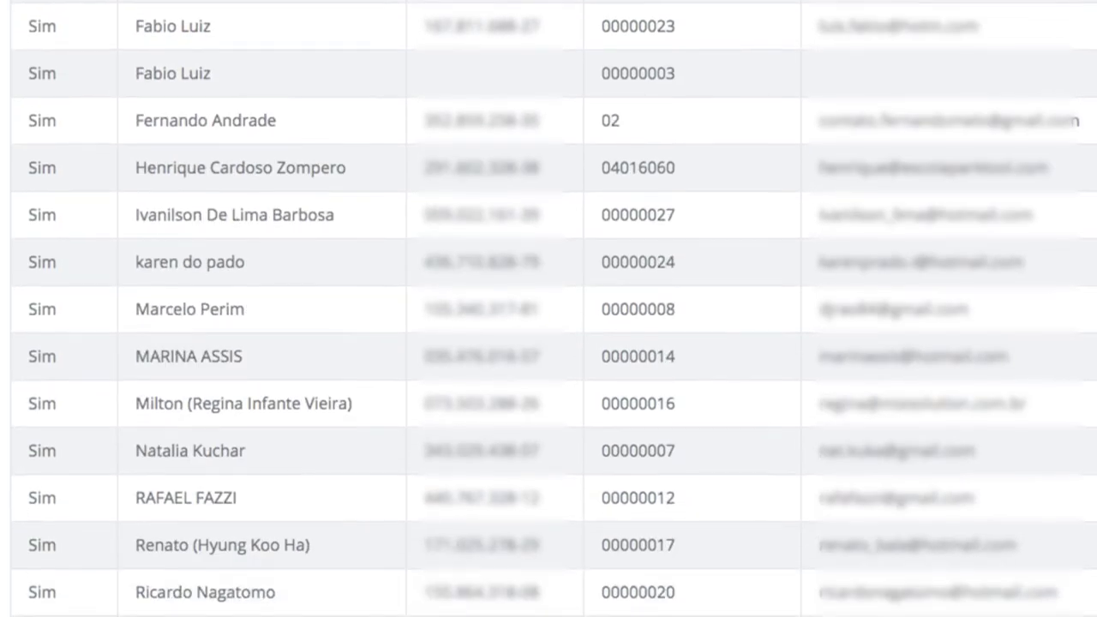
scroll(673, 30, up, 6)
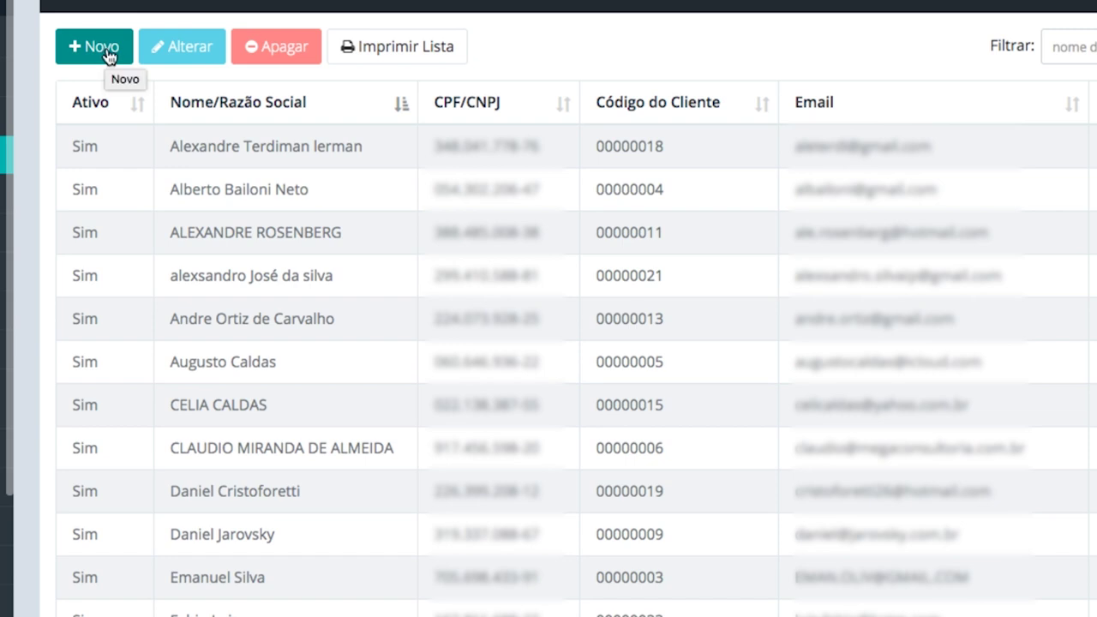
click(109, 47)
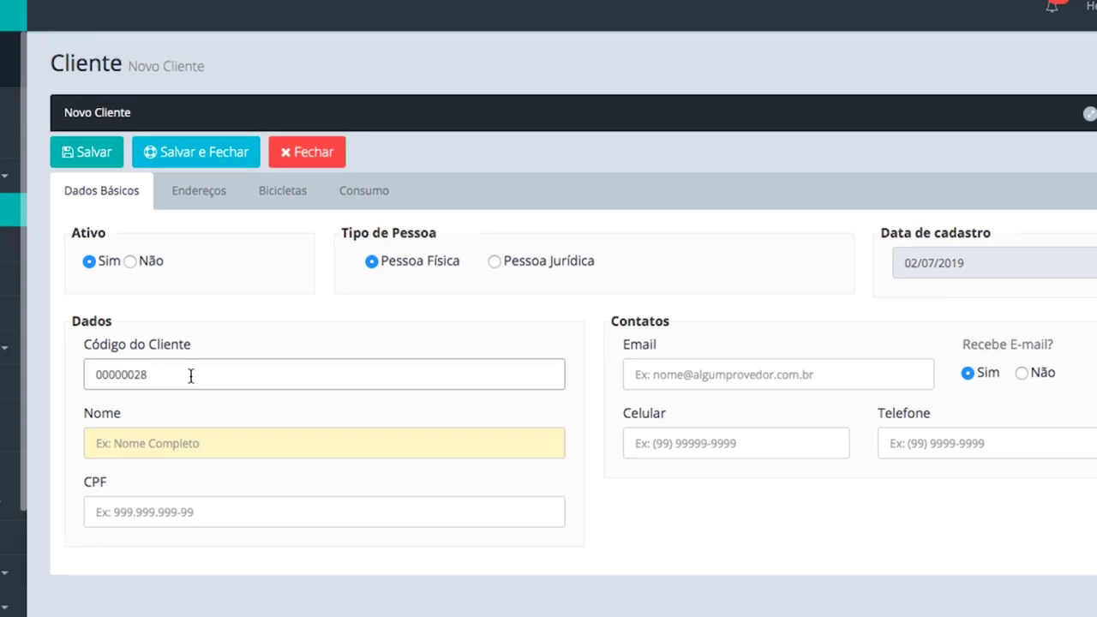
double_click(190, 376)
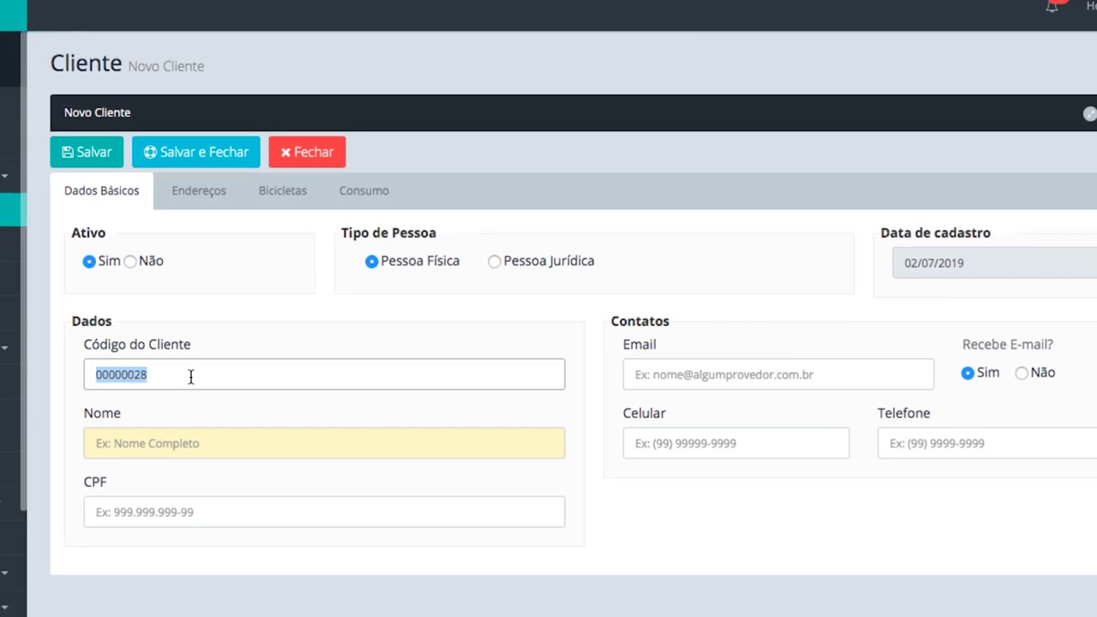
text(000.000)
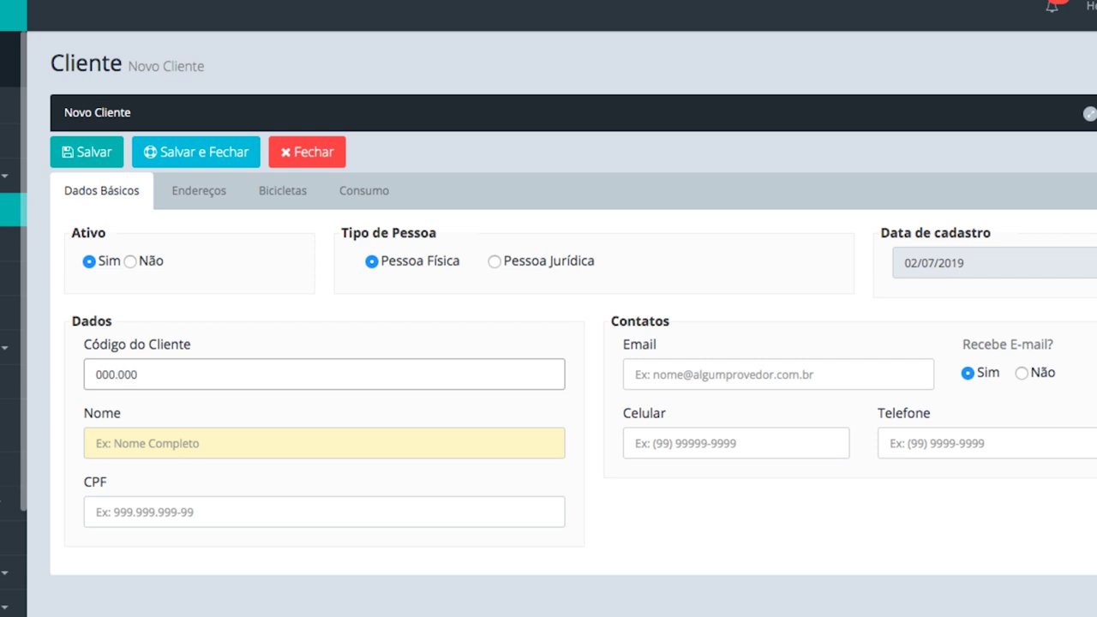
text(0000.00)
click(96, 443)
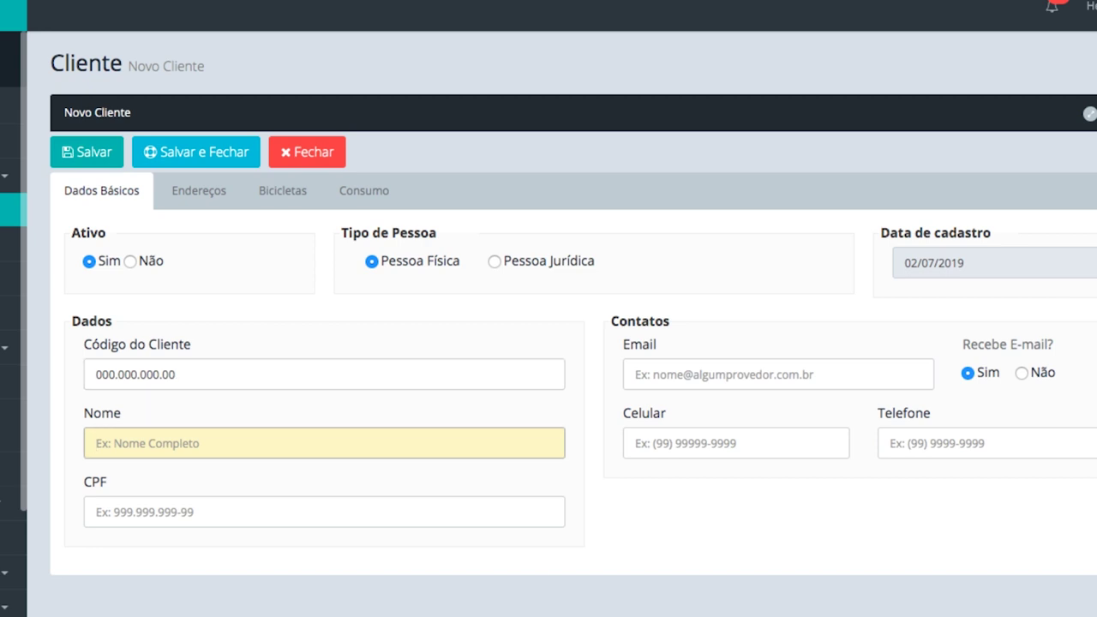
key(Tab)
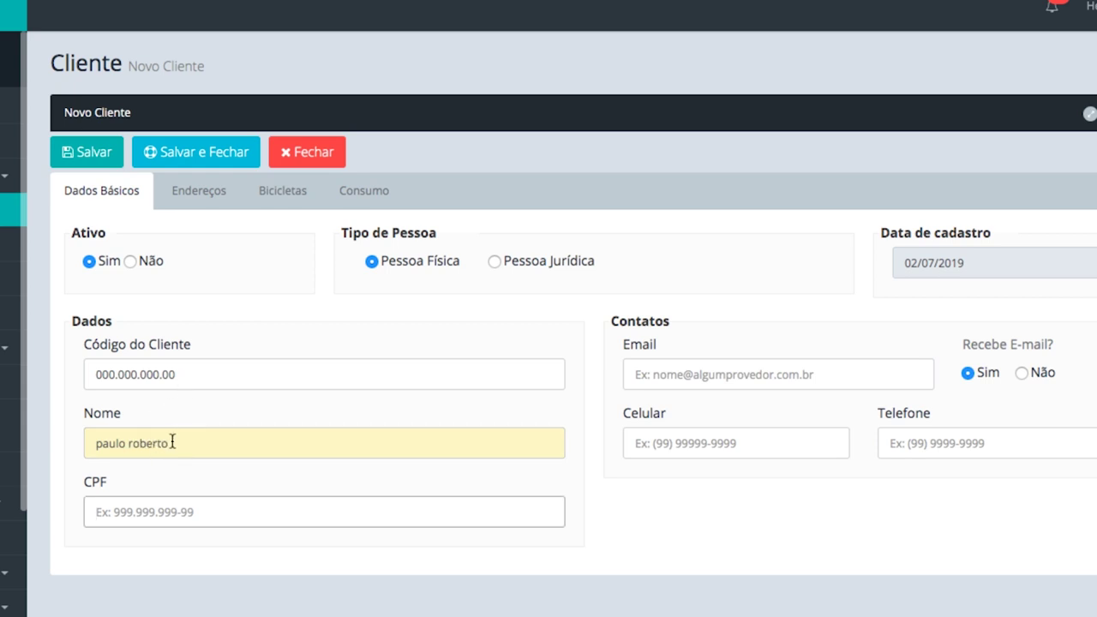
text(000.000.000)
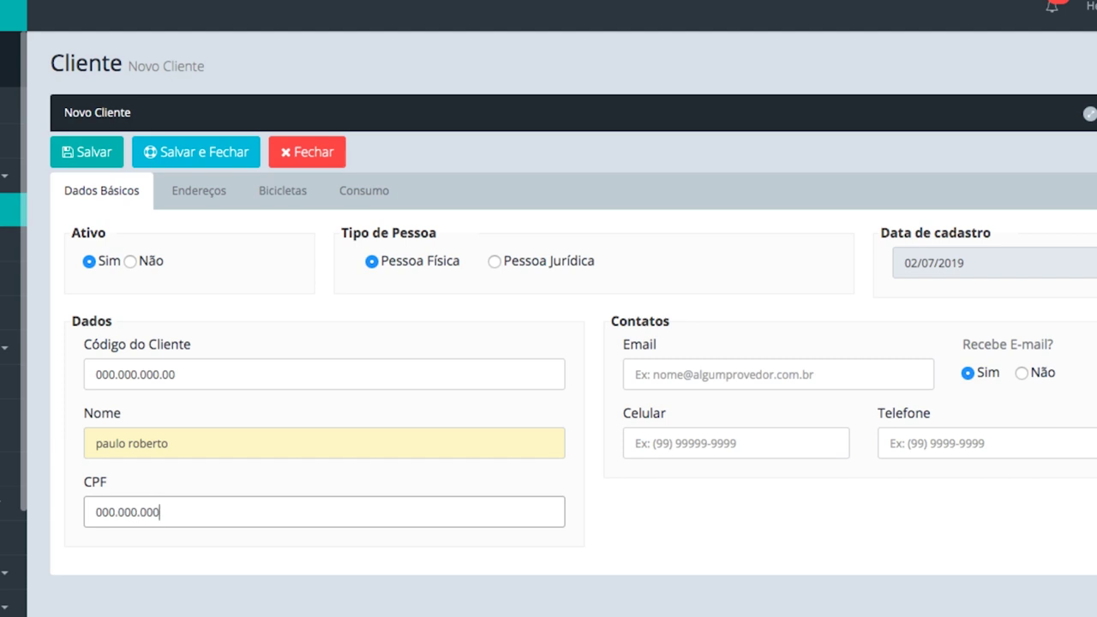
text(-00)
Fill in the client's e-mail and mobile number on Dados Básicos
click(703, 383)
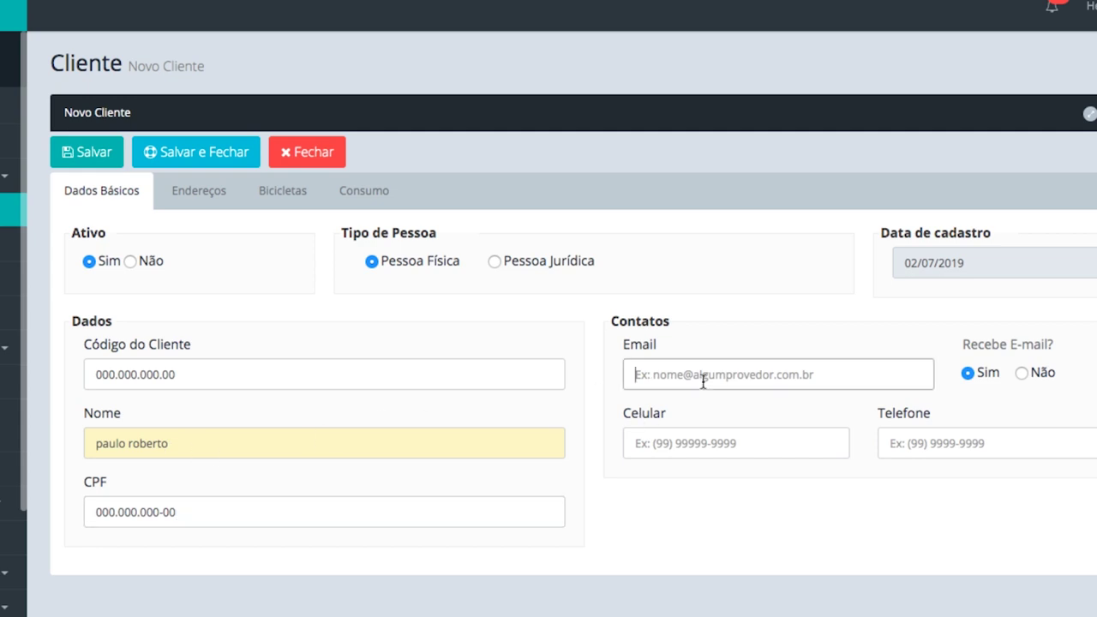
key(Tab)
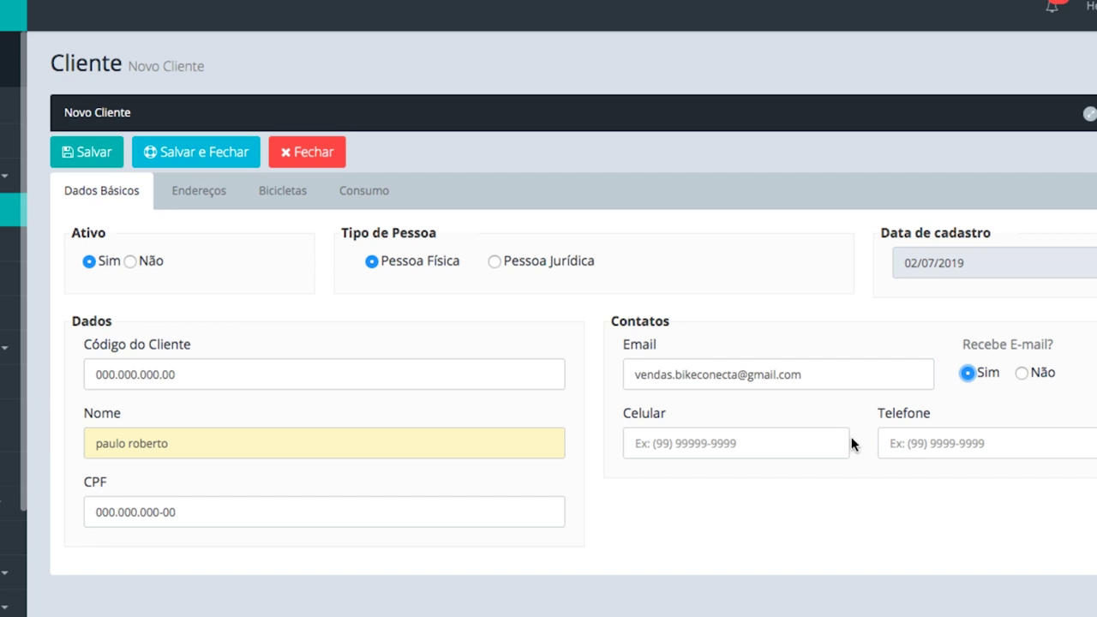
click(805, 444)
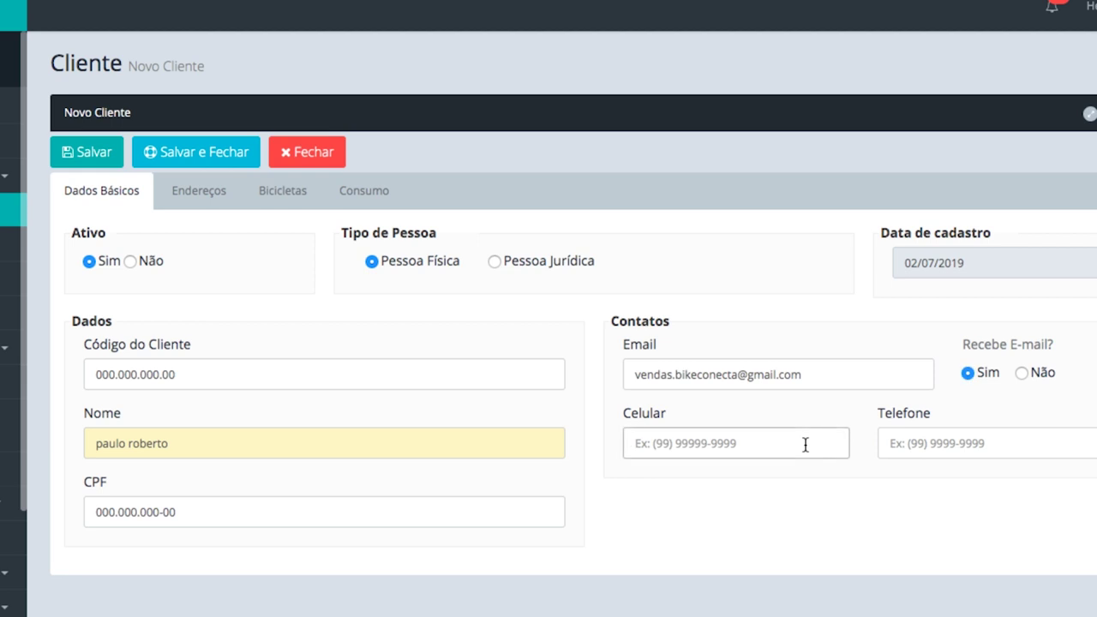
text(11)
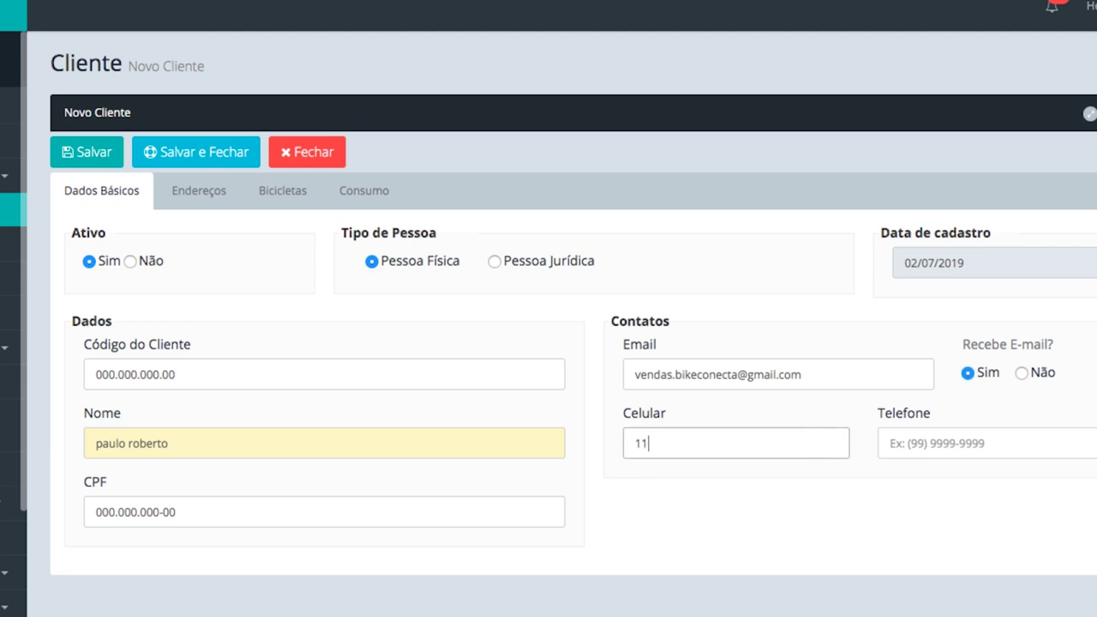
text(90000-00000)
click(890, 443)
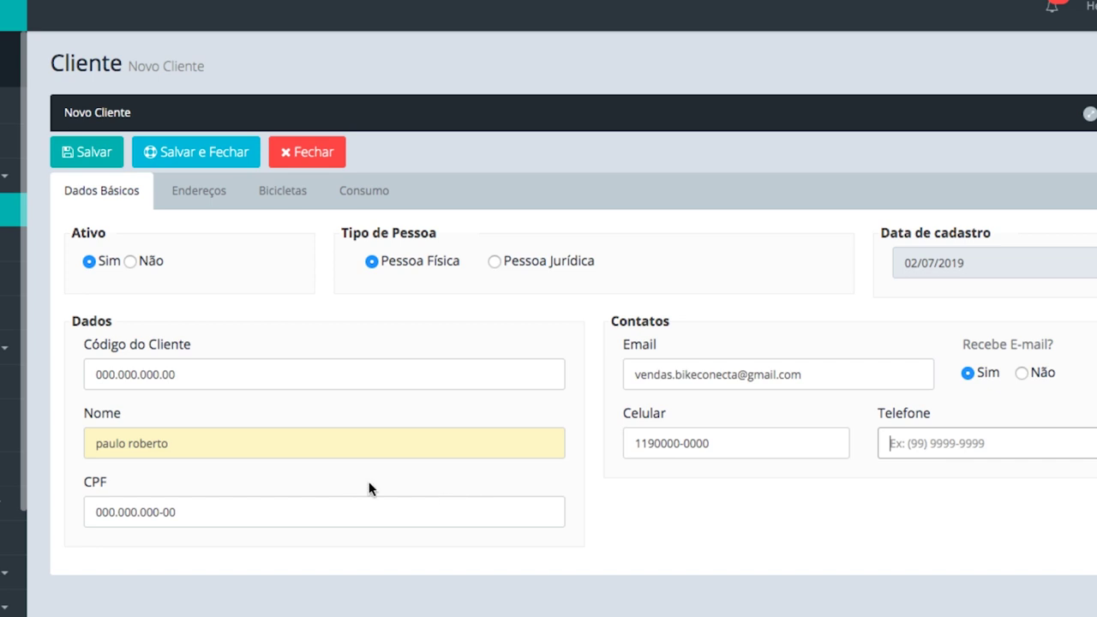
Add a new address on the Endereços tab and look it up from the client's CEP
click(216, 199)
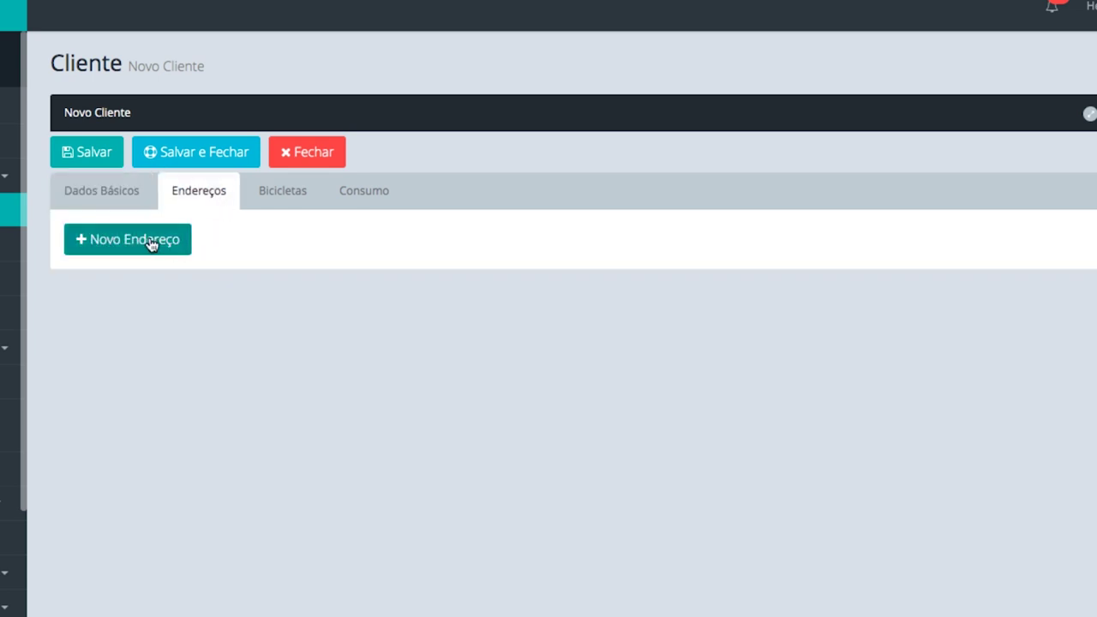
click(150, 243)
click(169, 326)
text(0401)
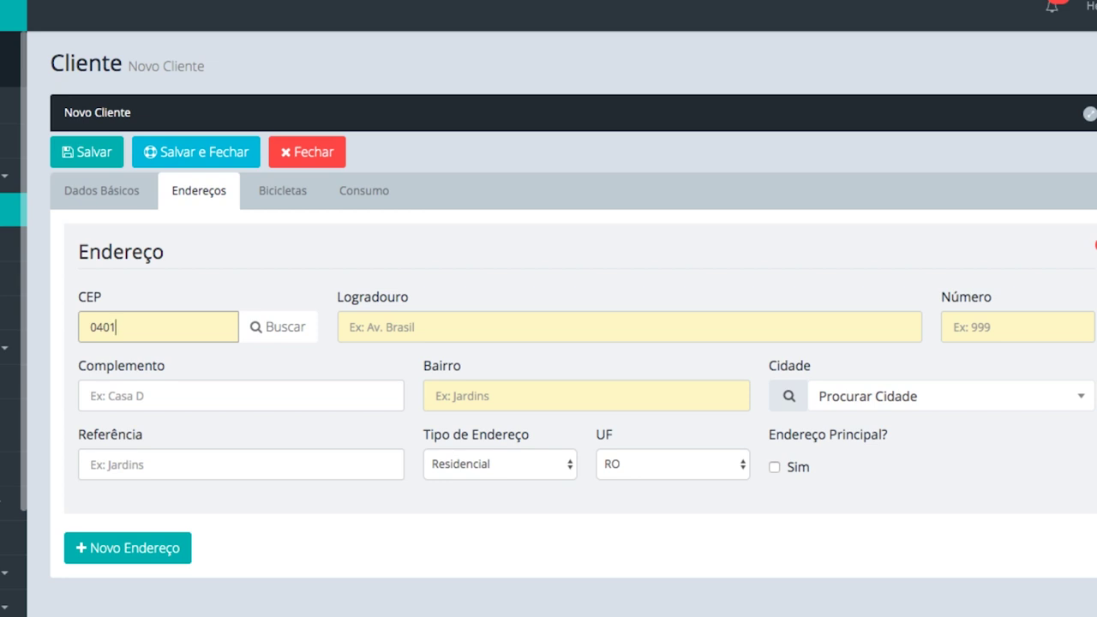
text(-070)
key(Tab)
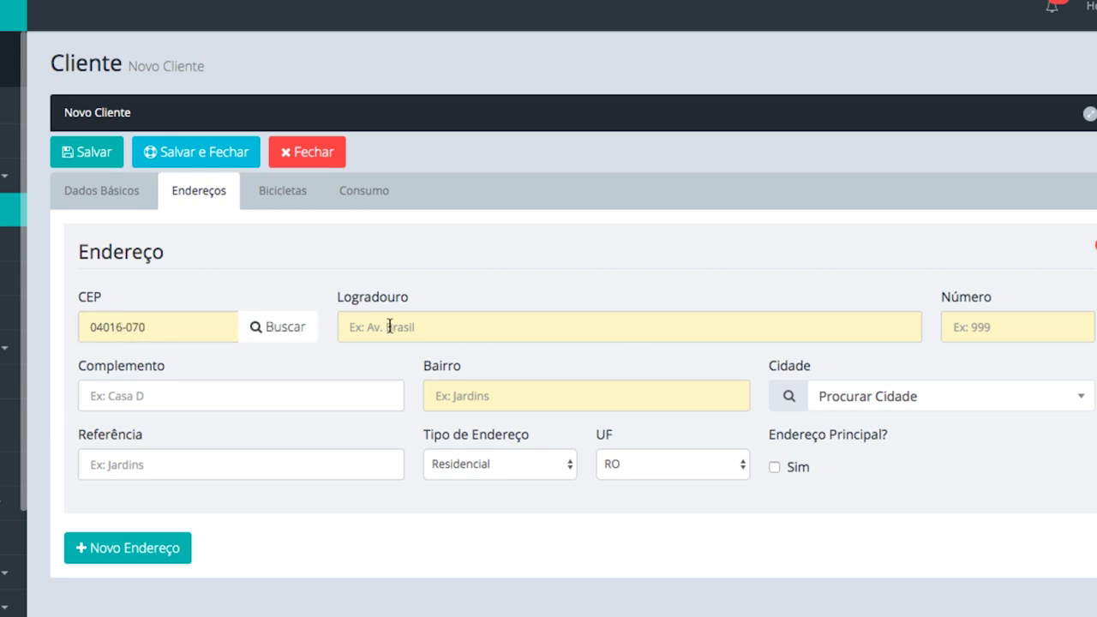
click(296, 336)
Enter the street number and complement, and mark it as Endereço Principal
click(966, 327)
text(294)
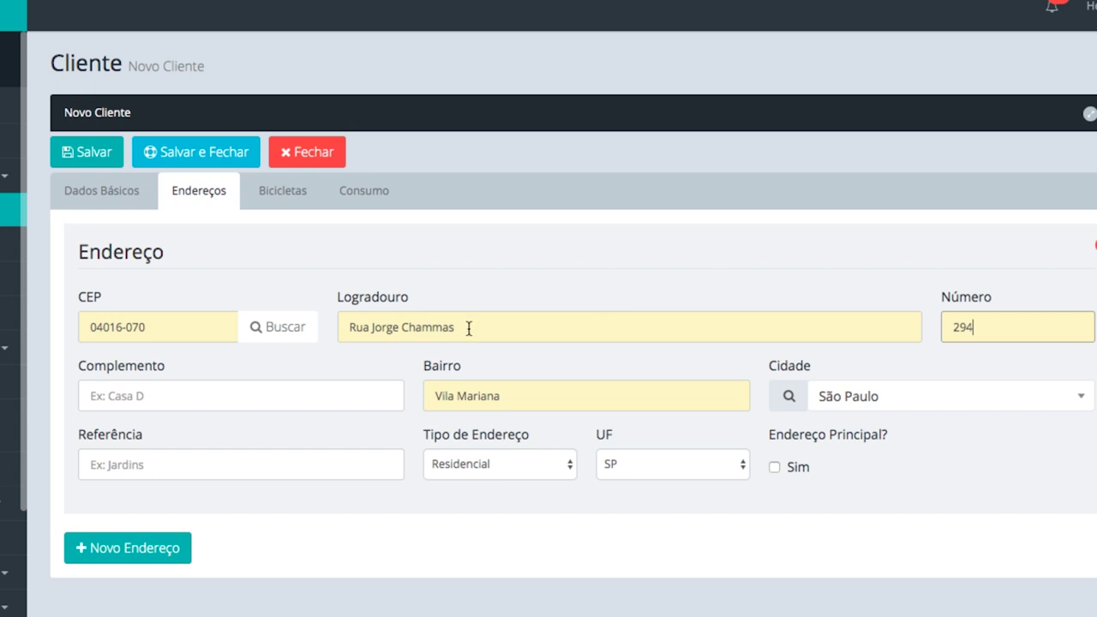
click(257, 395)
text(sala 4)
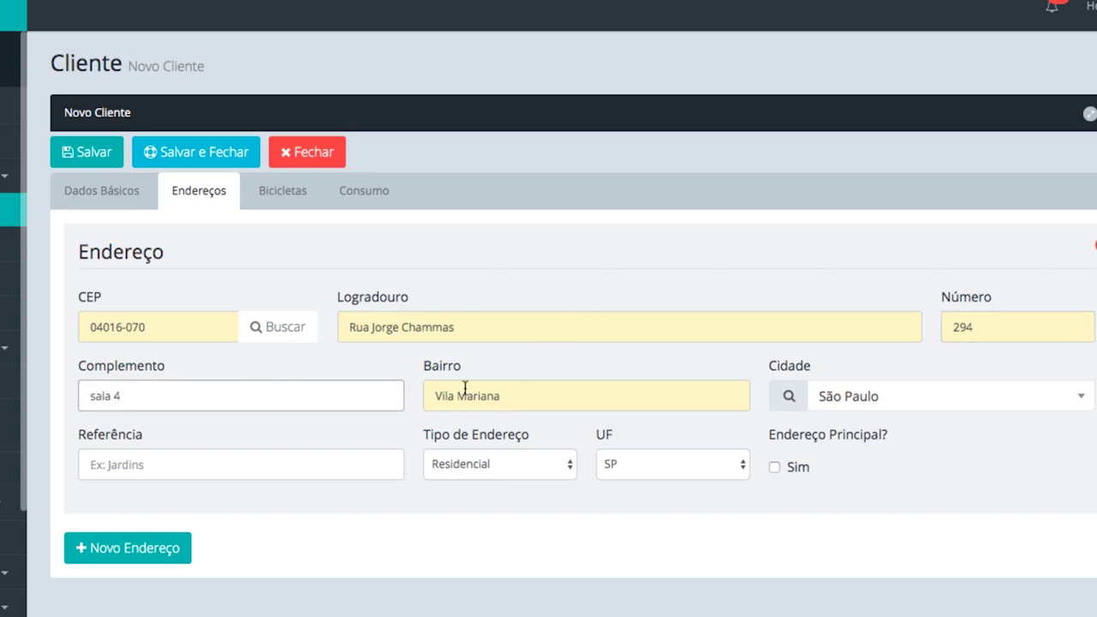
click(776, 467)
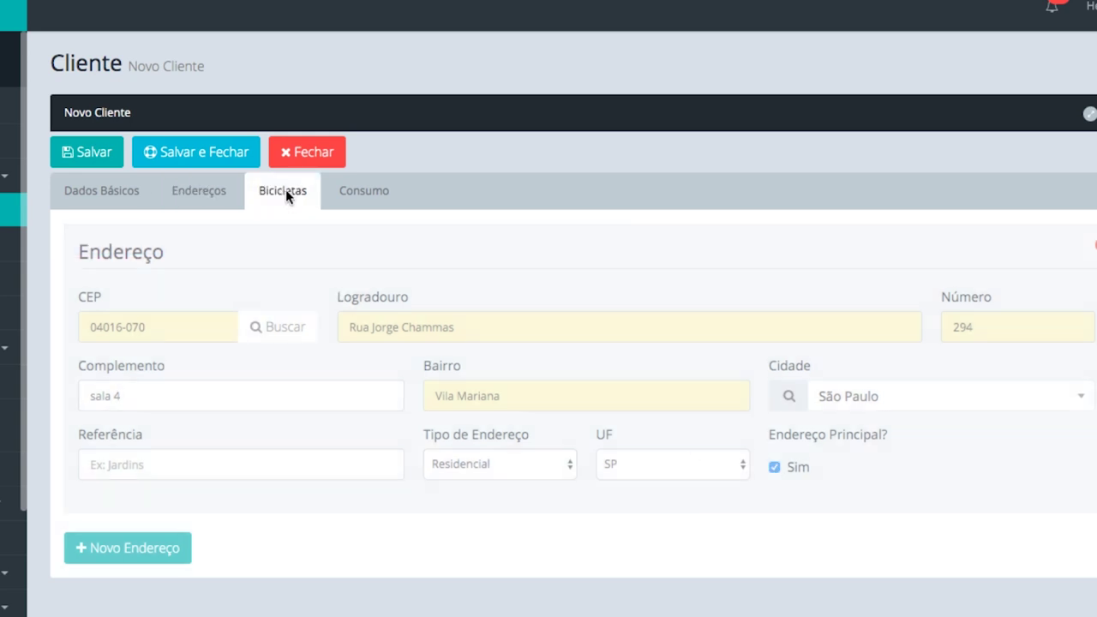
Add a new bicycle with brand focus and model raven
click(287, 192)
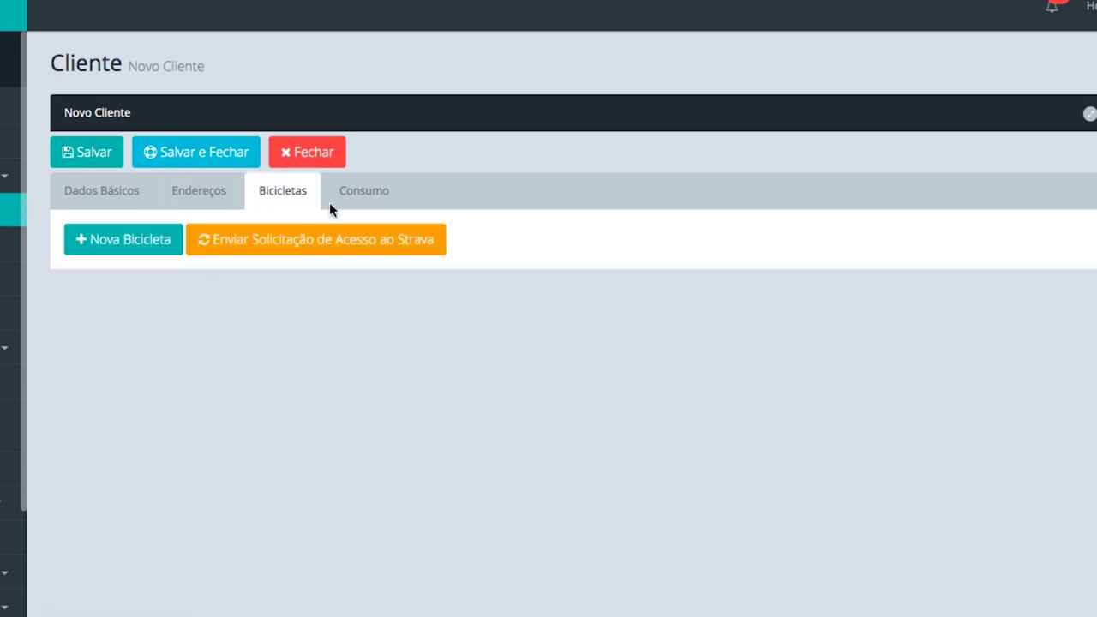
click(143, 247)
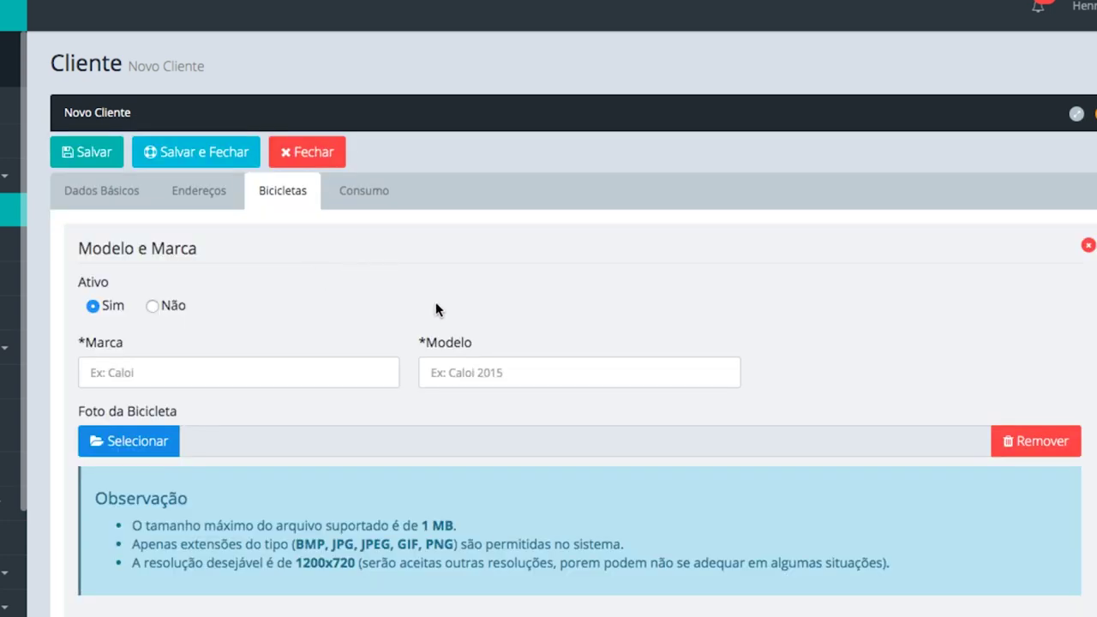
scroll(410, 304, down, 3)
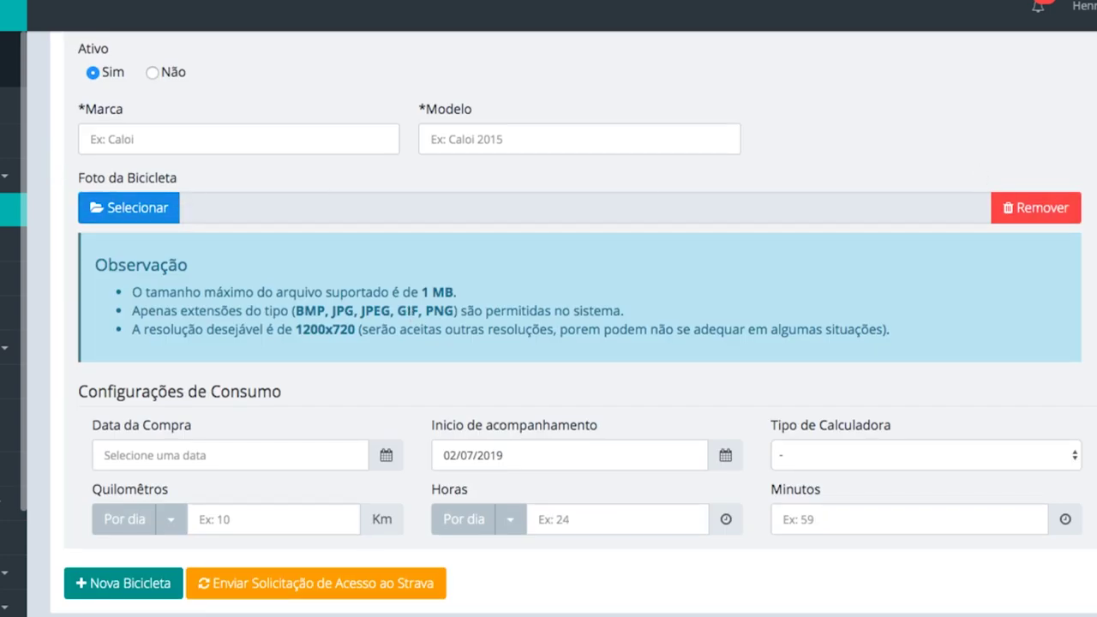
click(348, 152)
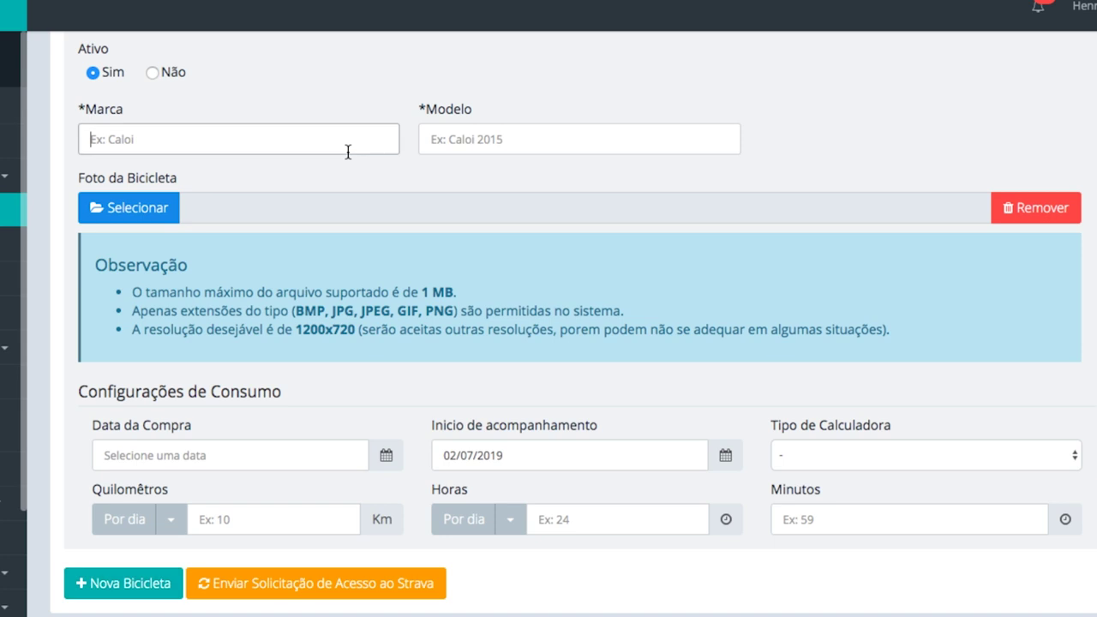
text(focus)
click(430, 139)
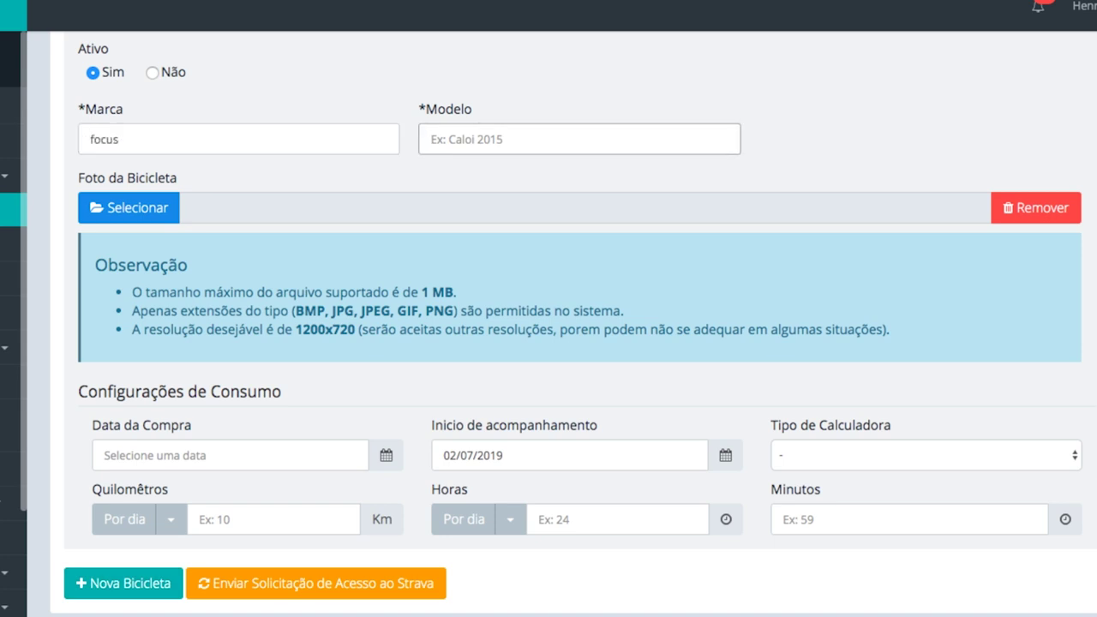
text(raven)
key(Tab)
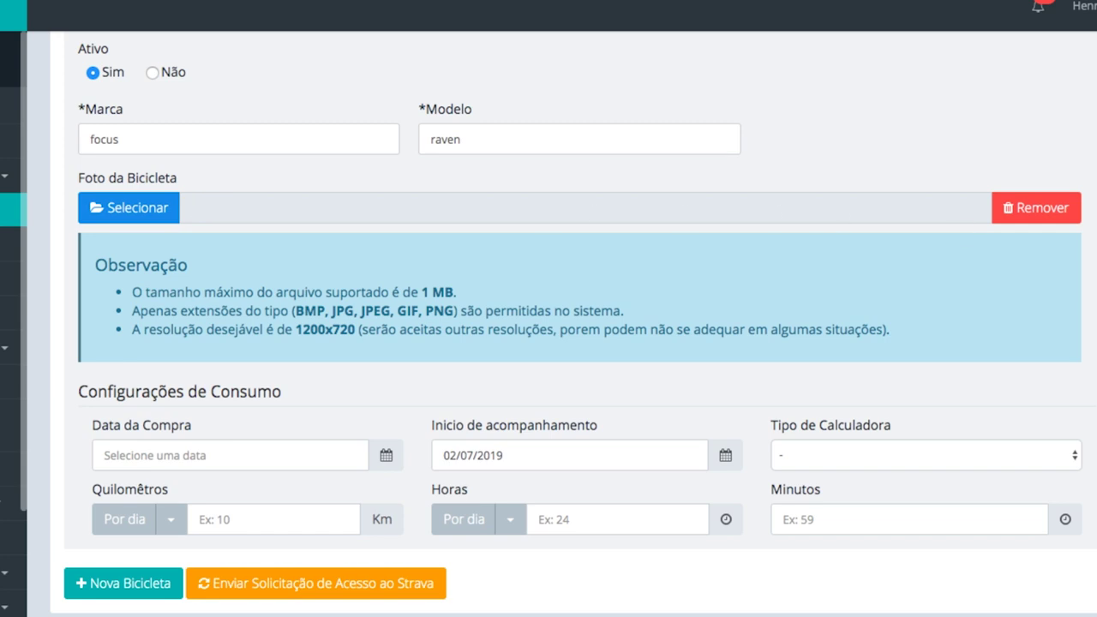
Set the bike's purchase date to 14/05/2019
scroll(972, 318, down, 1)
click(385, 441)
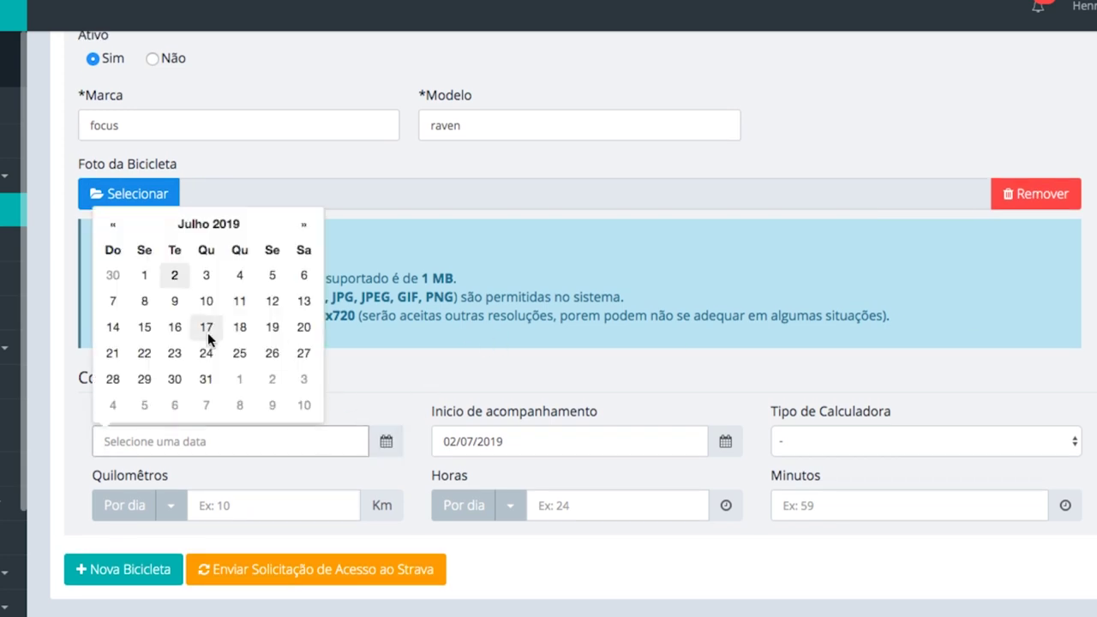
click(174, 275)
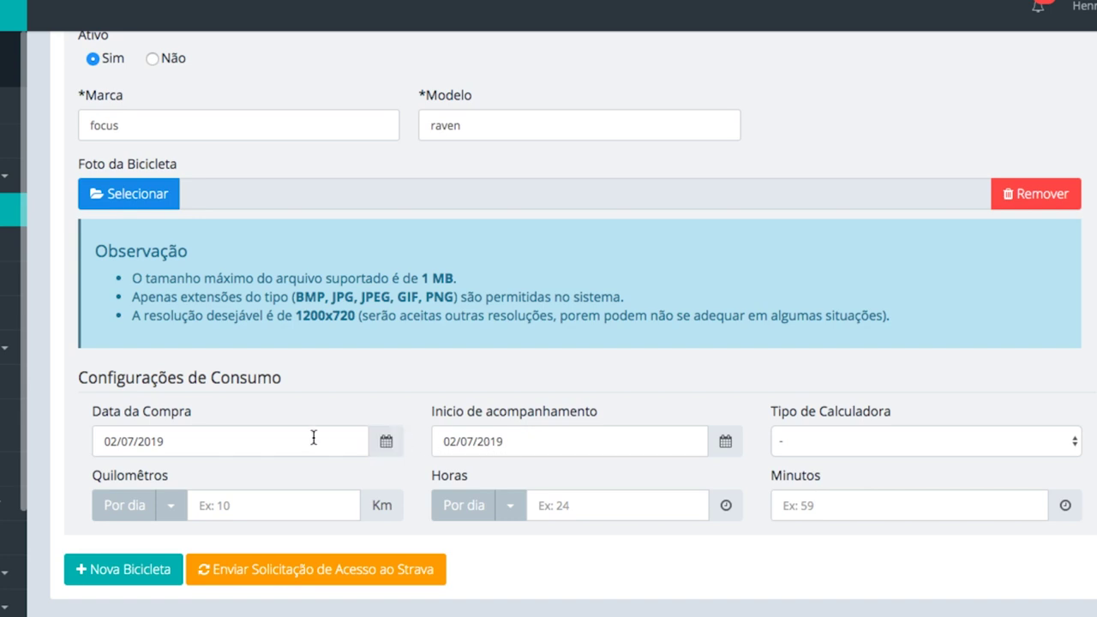
click(314, 438)
key(BackSpace)
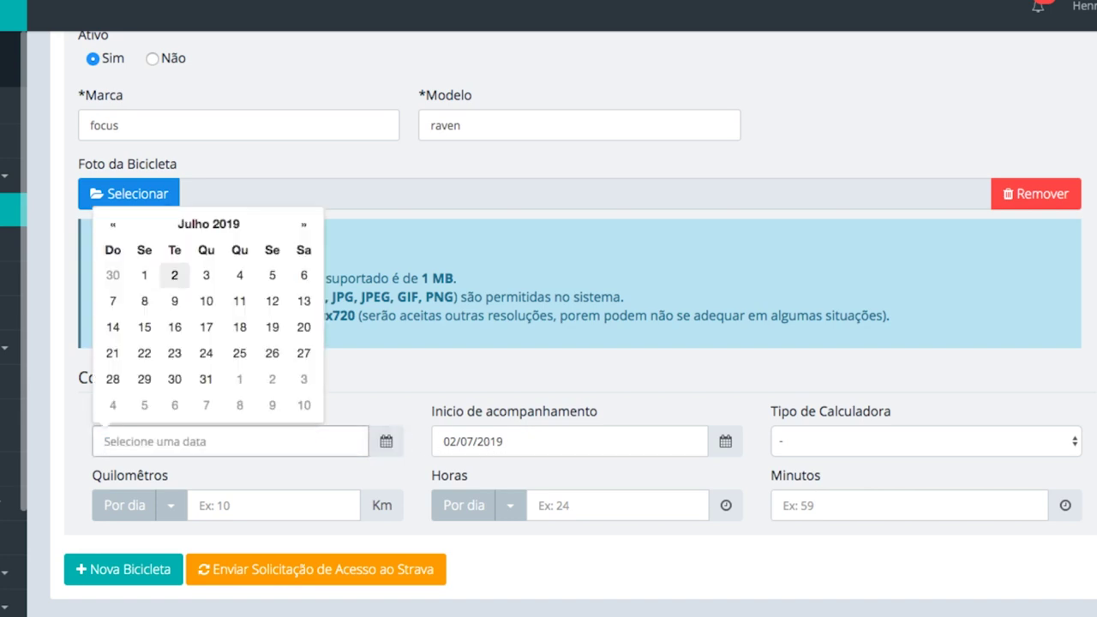
click(113, 226)
click(113, 225)
click(175, 323)
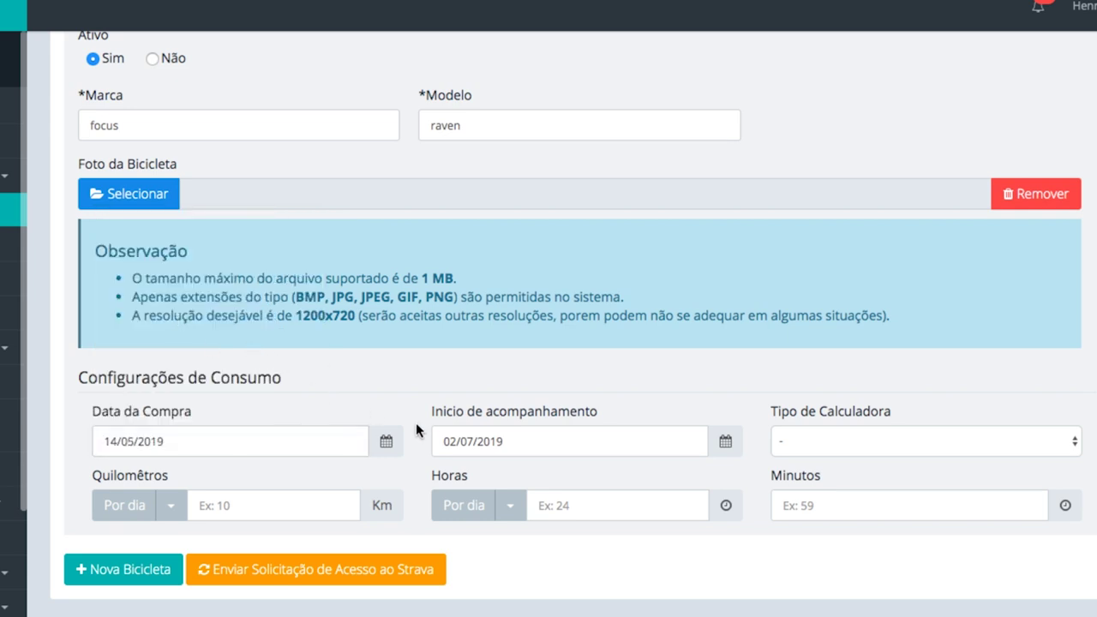
click(529, 443)
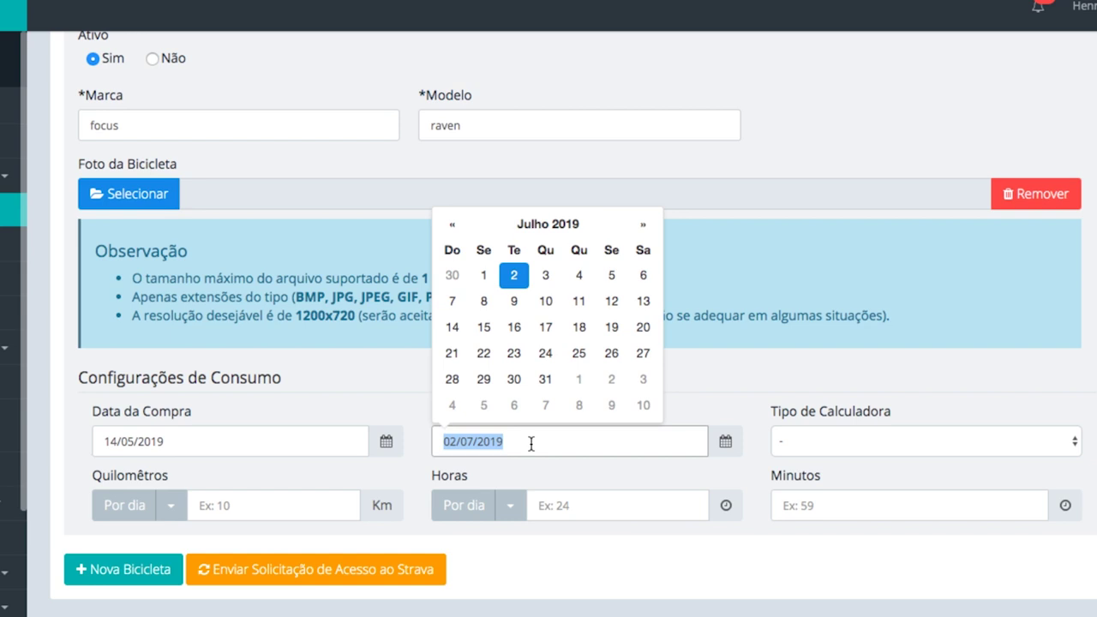
Choose MTB as the calculator type and start the Strava access request
click(799, 436)
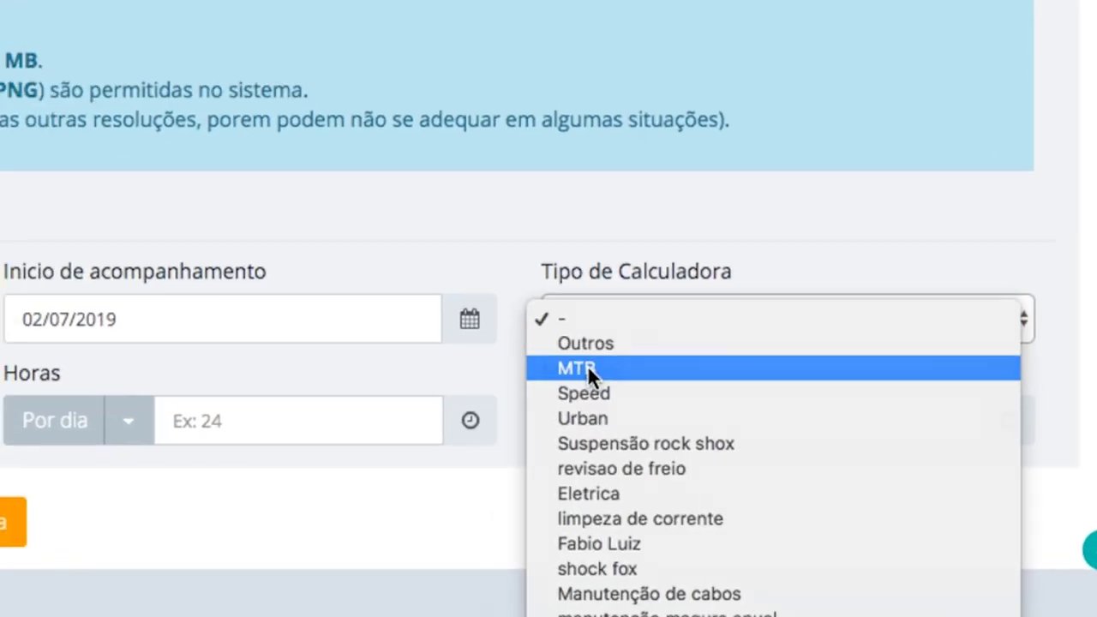
click(588, 379)
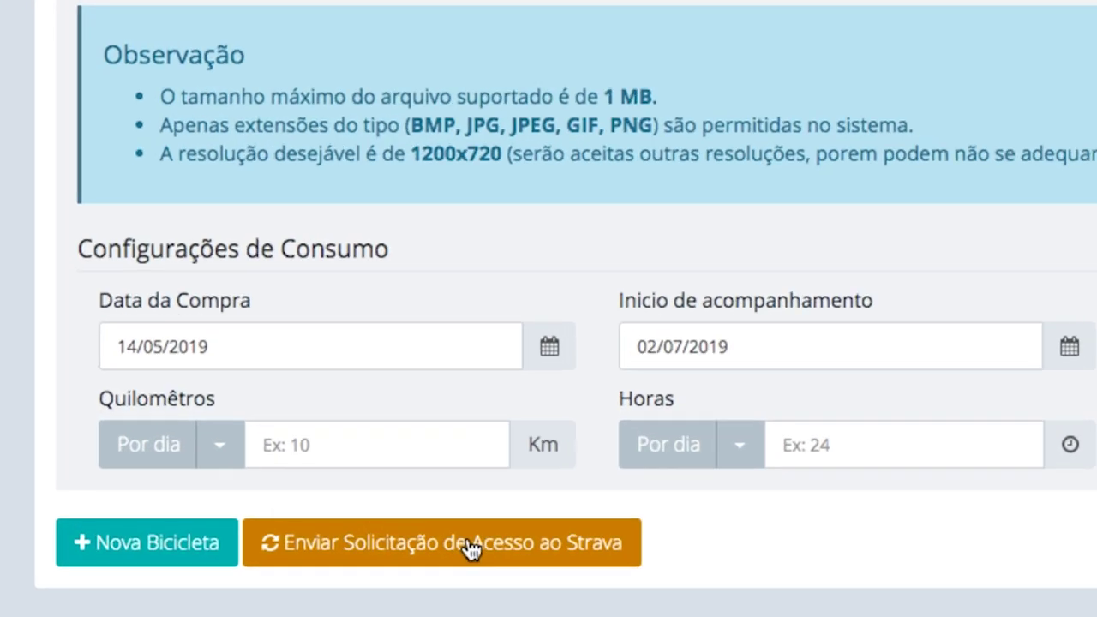
scroll(574, 540, down, 1)
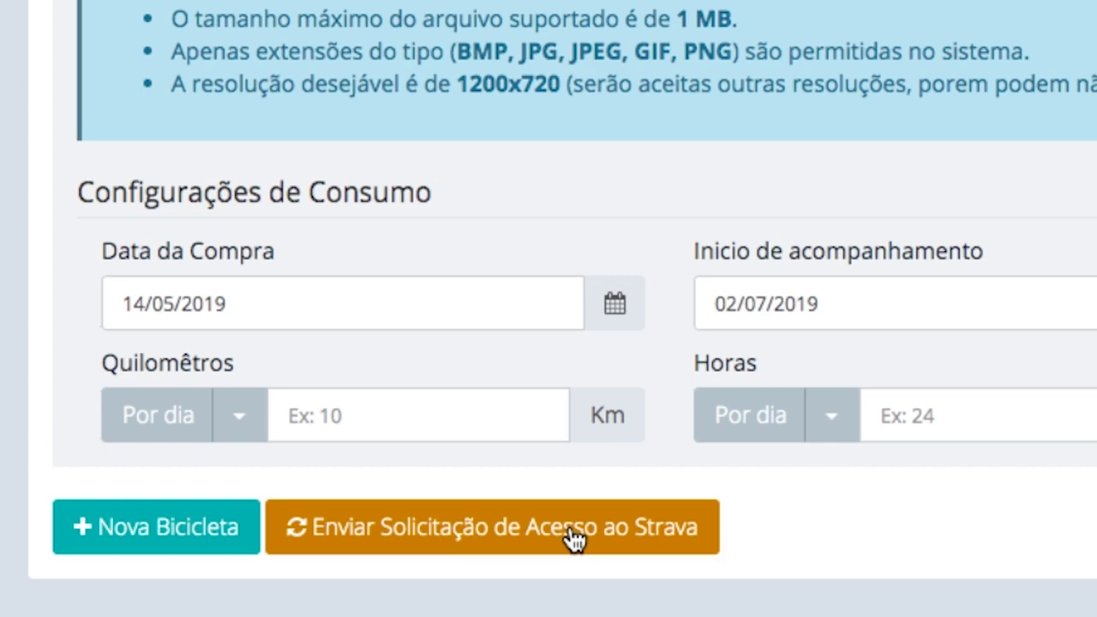
click(572, 539)
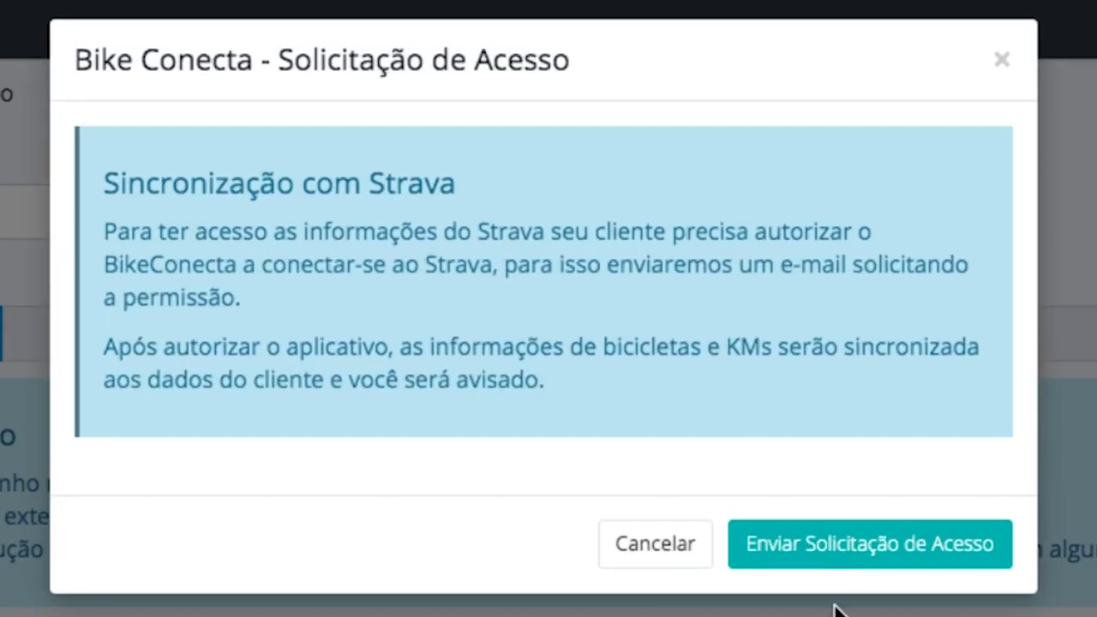
Send the Strava access request from the Solicitação de Acesso dialog
click(872, 542)
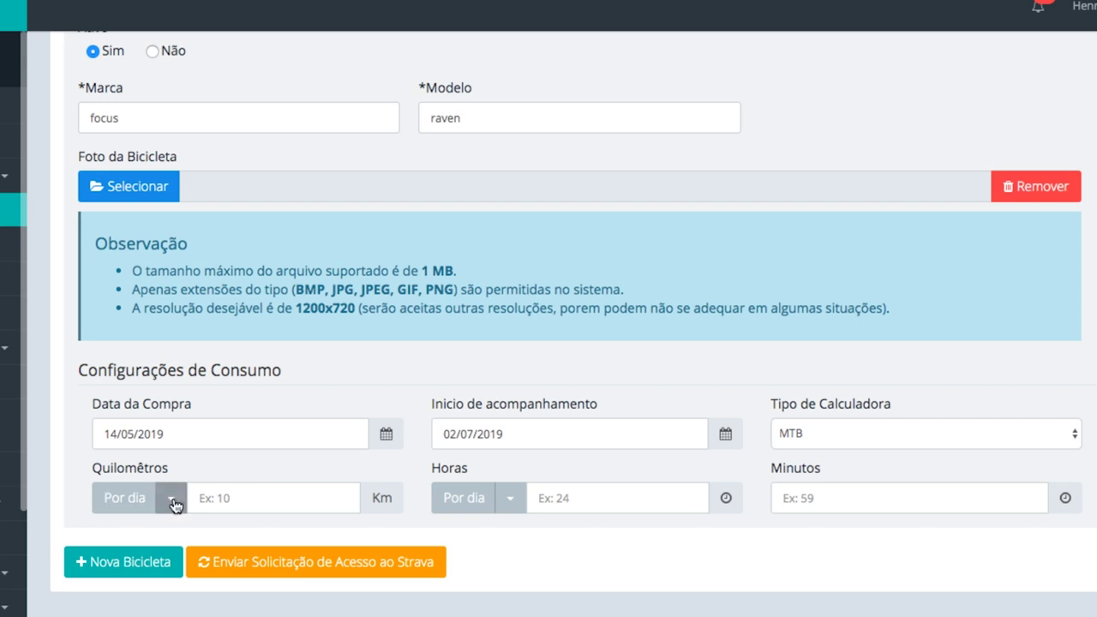
Set daily consumption to 20 Quilômetros, 2 Horas and 00 Minutos
click(212, 497)
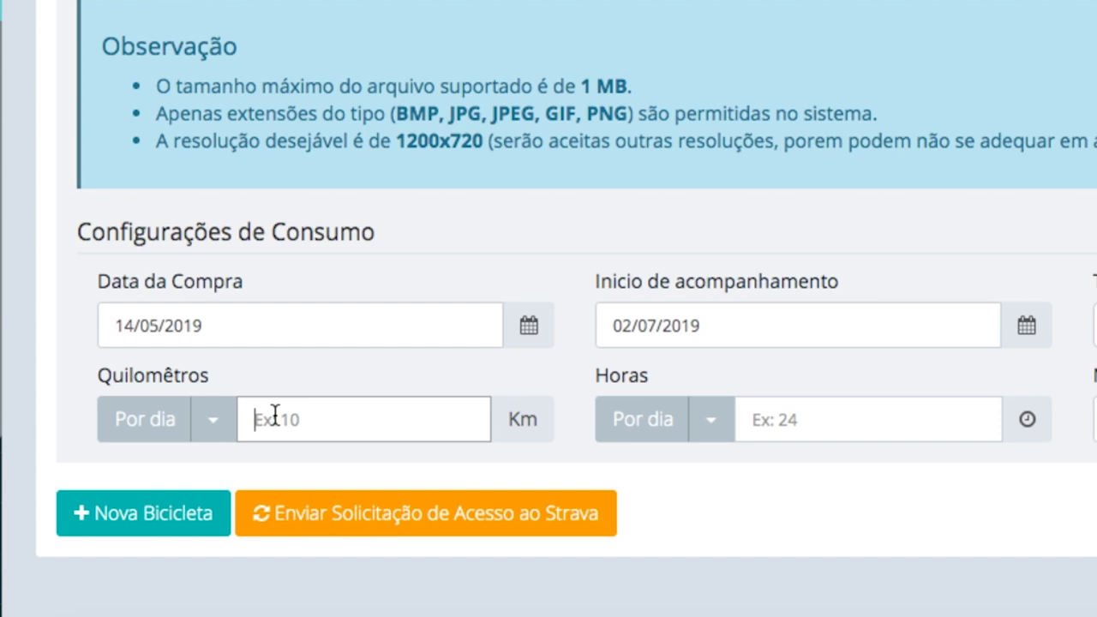
text(20)
key(Tab)
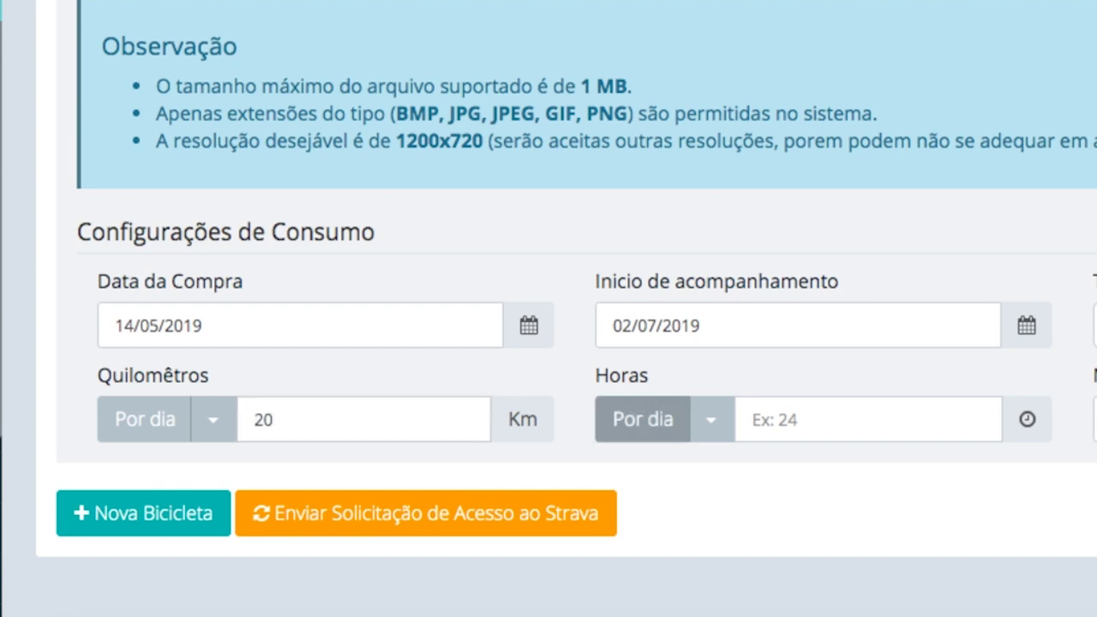
key(Tab)
key(Tab)
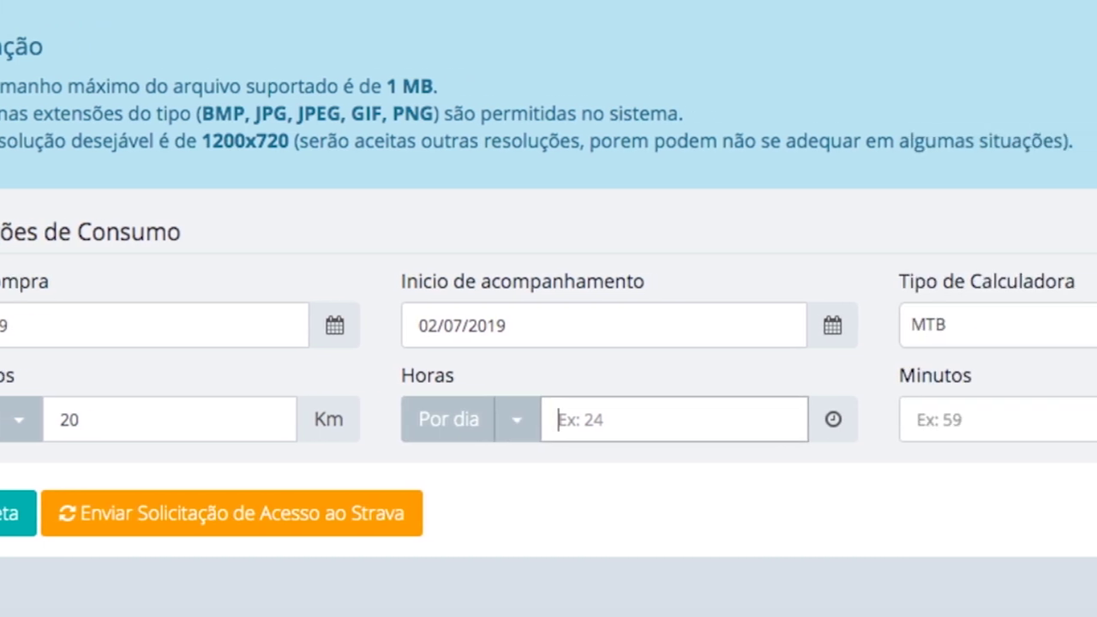
text(2)
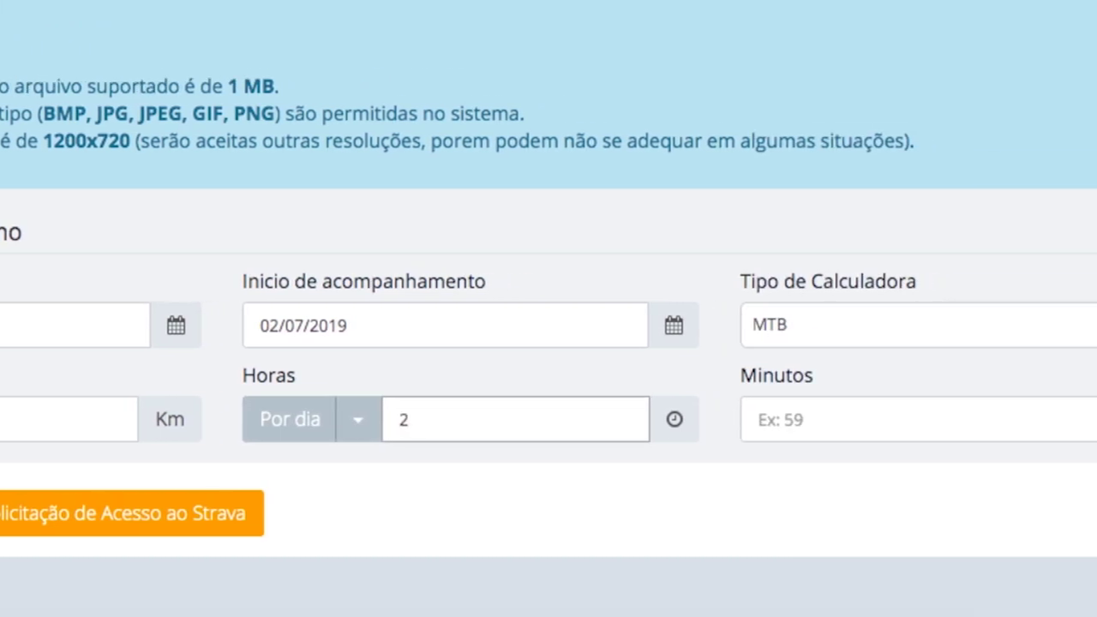
key(Tab)
key(Tab)
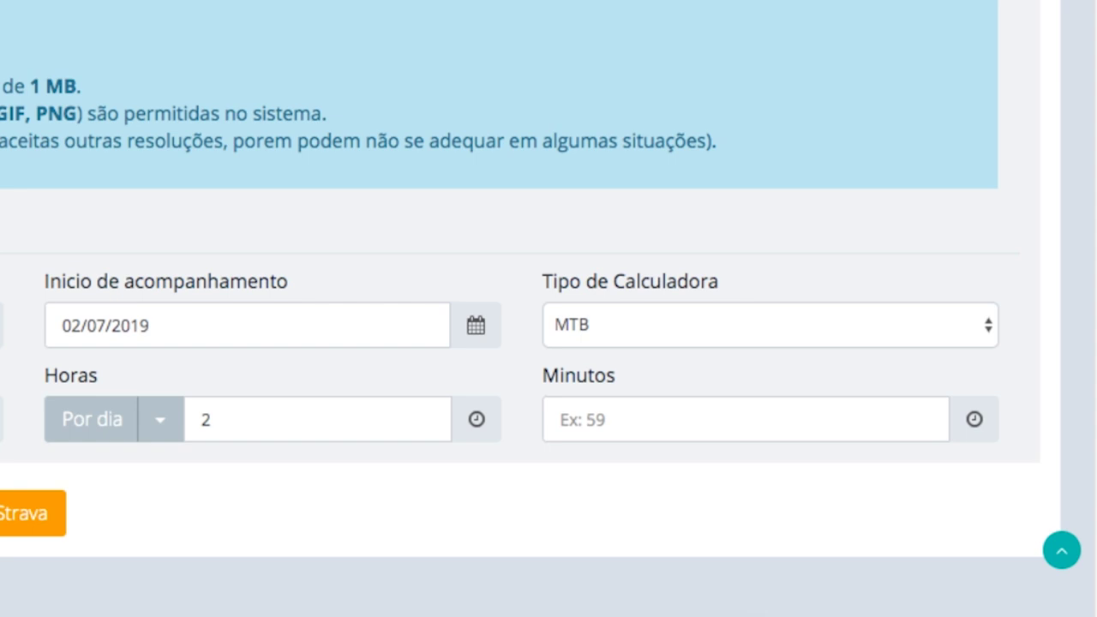
click(603, 431)
text(00)
key(Tab)
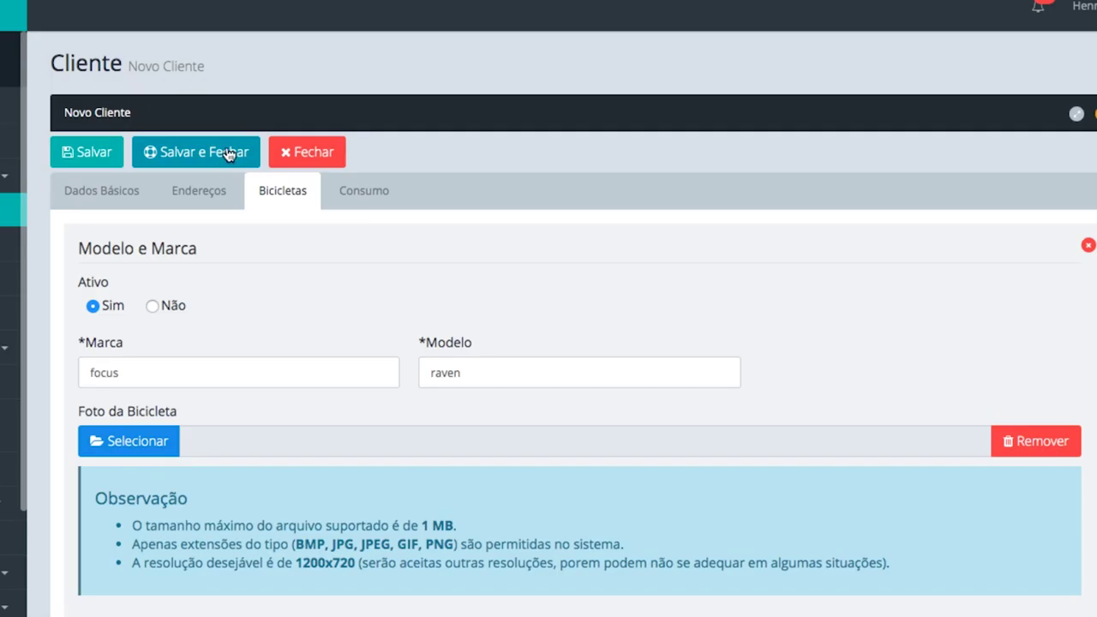
Try saving, dismiss the invalid-CPF warning, review Consumo and Dados Básicos, then close the form
click(106, 154)
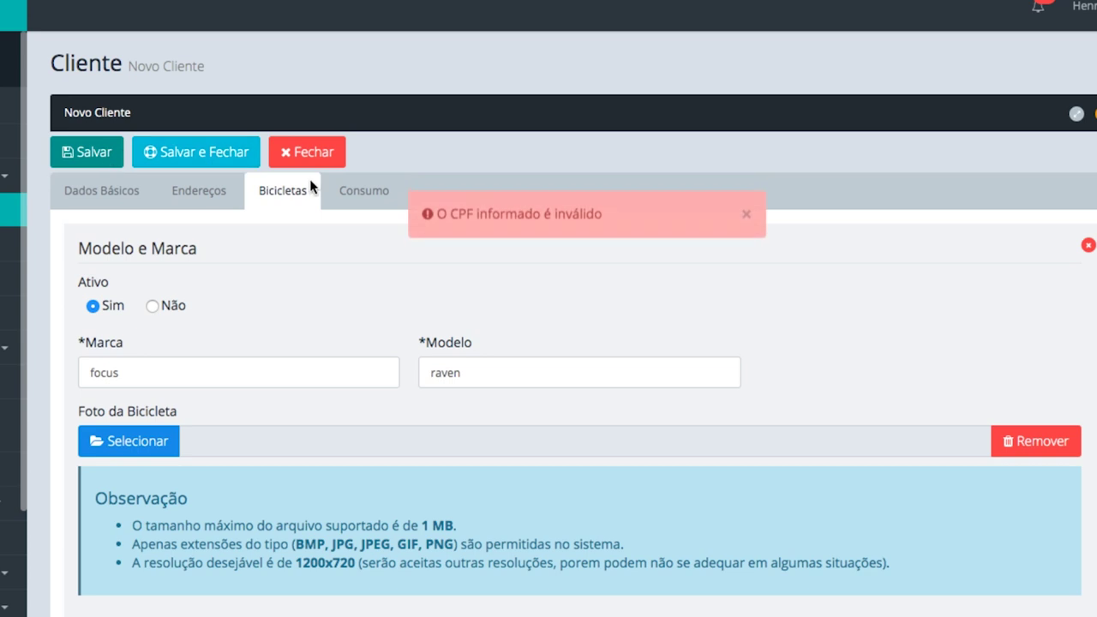
click(747, 215)
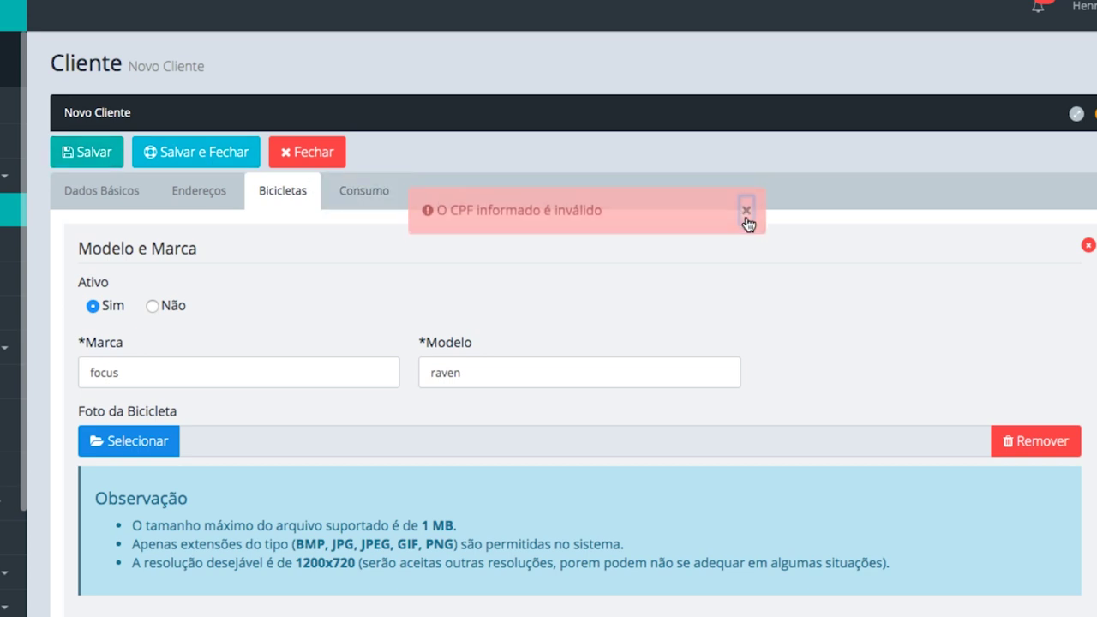
click(381, 197)
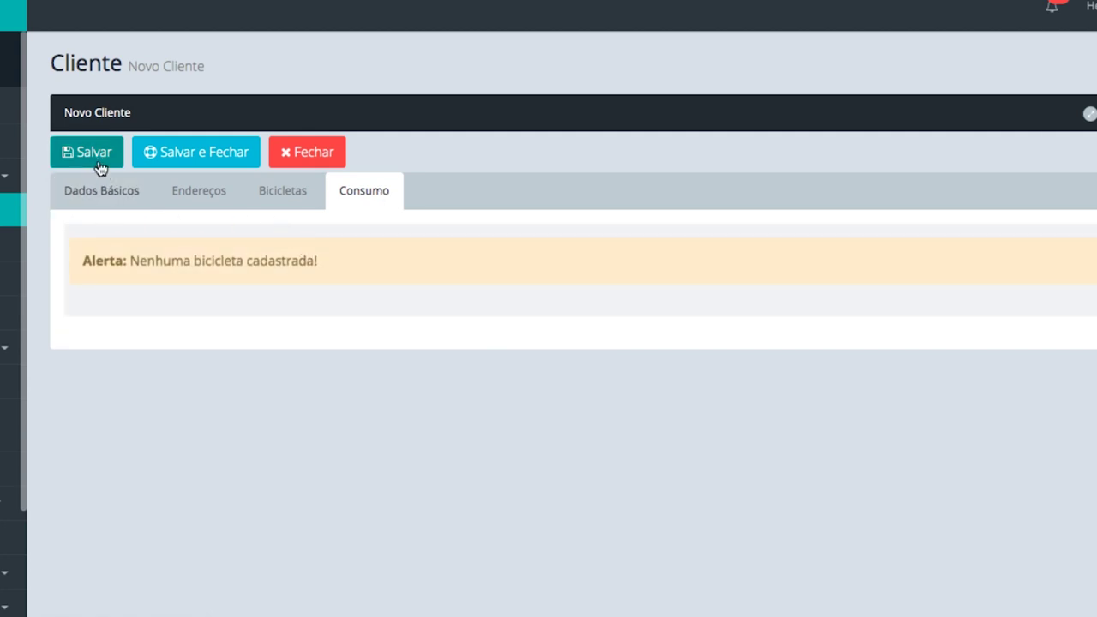
click(101, 190)
triple_click(211, 517)
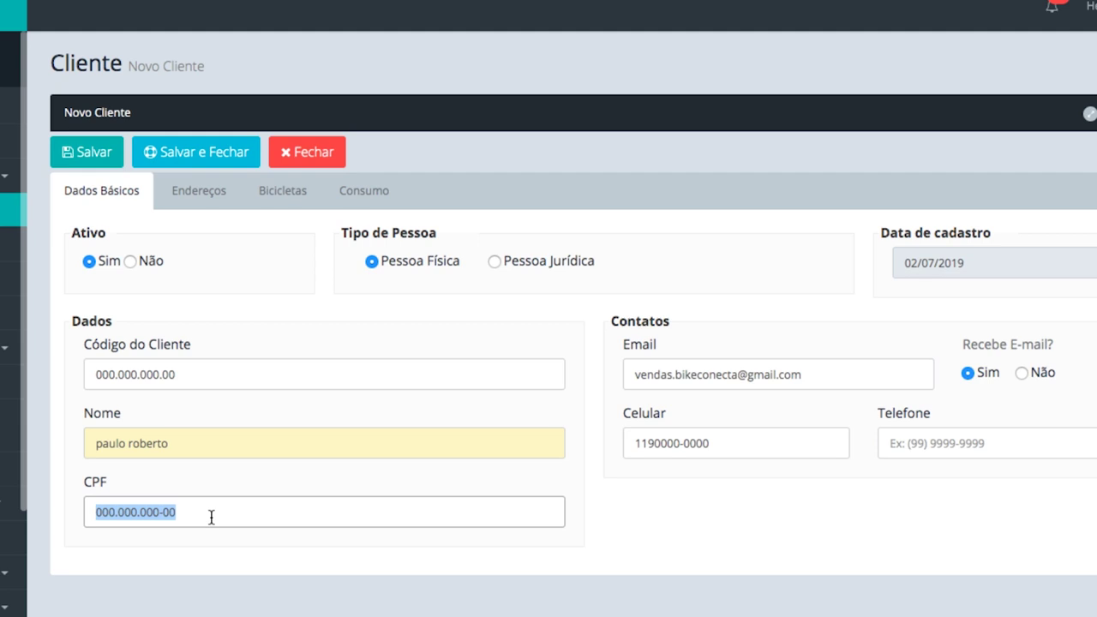
click(318, 161)
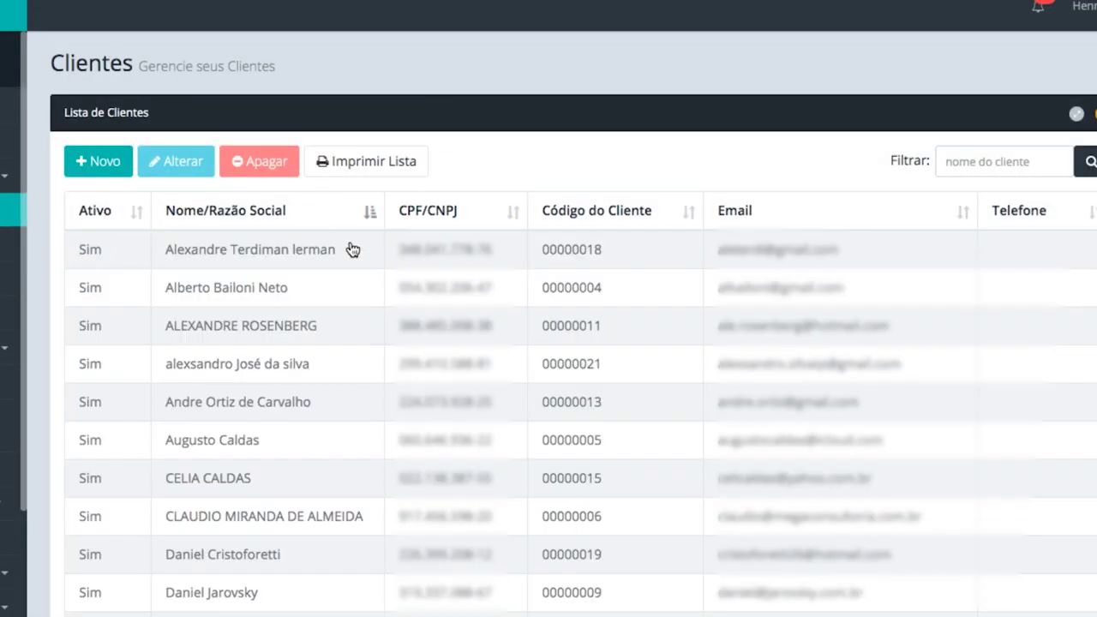
scroll(456, 308, down, 6)
scroll(459, 319, up, 6)
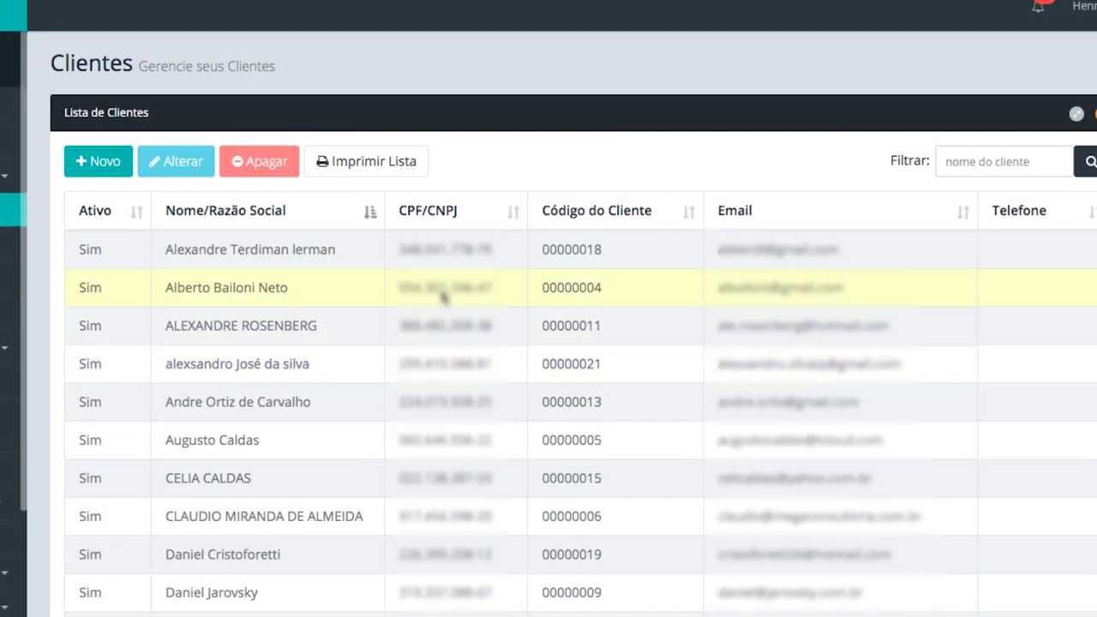